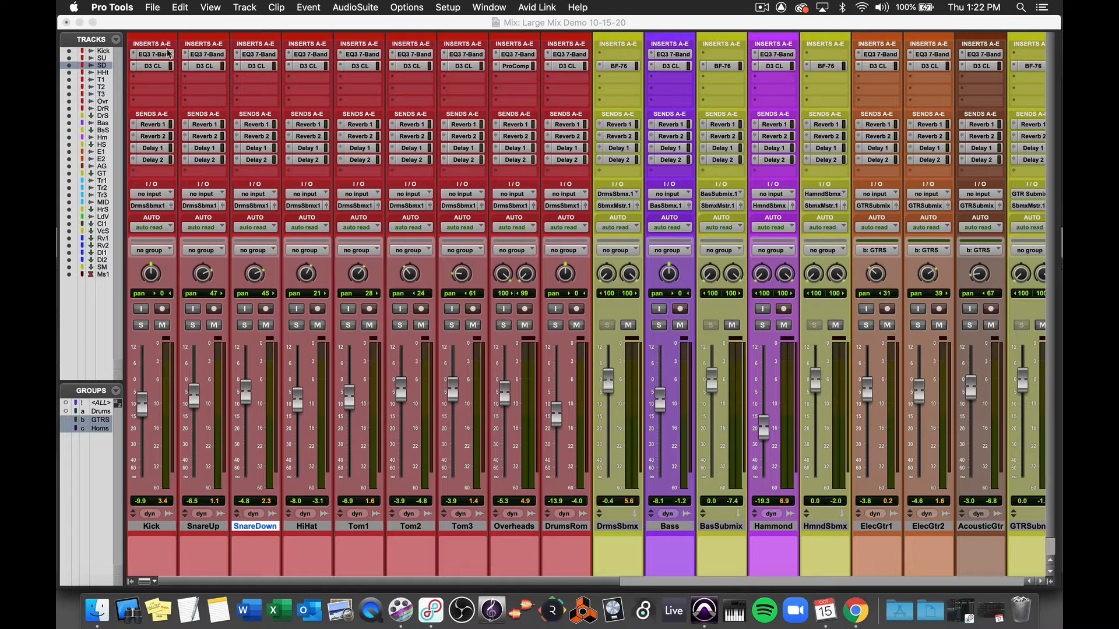
Inspect the EQ3 7-Band settings on the Kick, HiHat and AcousticGtr tracks, closing each plug-in after viewing
click(163, 54)
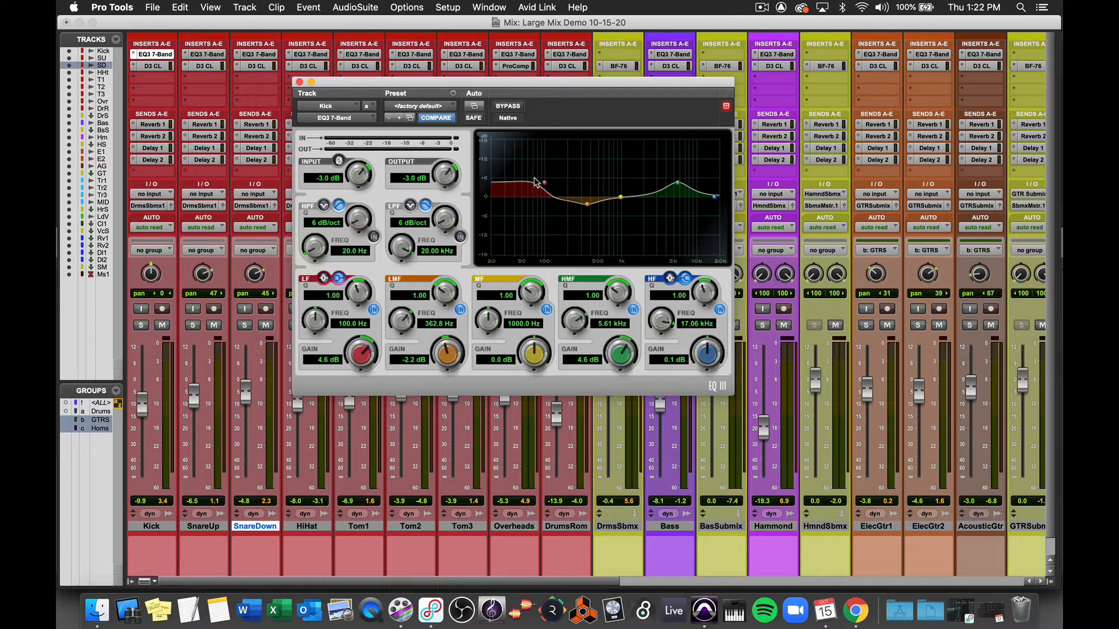
click(299, 82)
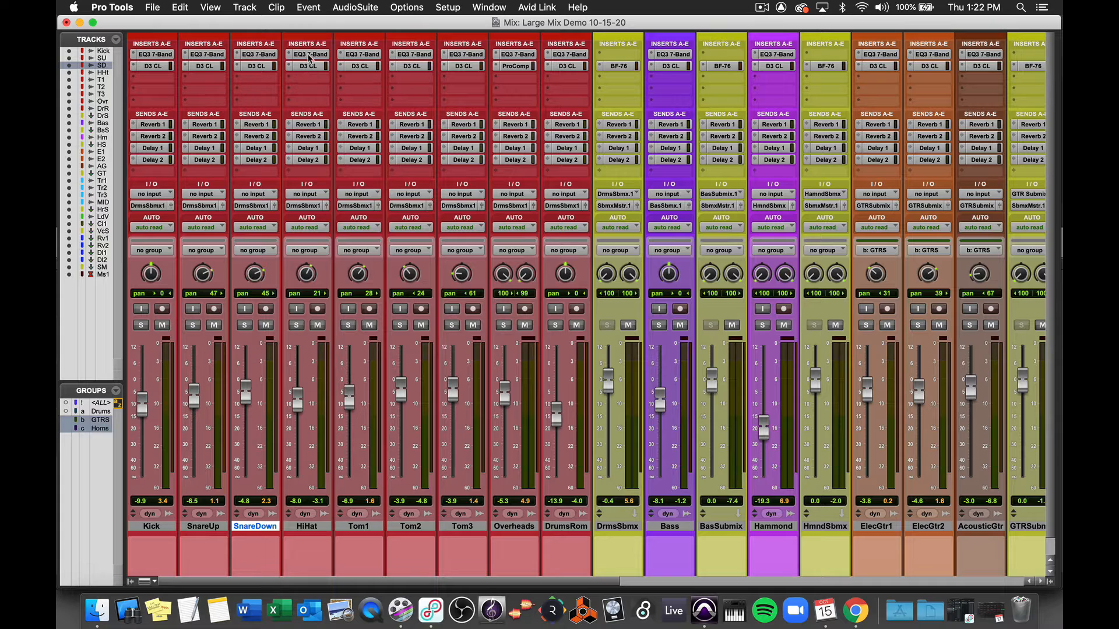
click(309, 55)
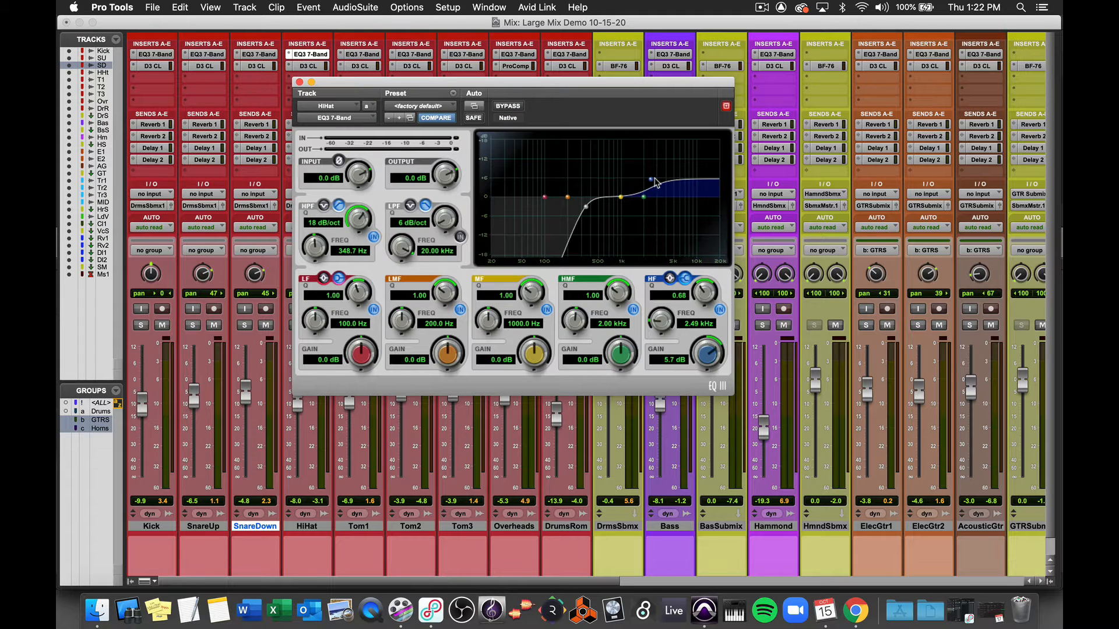
click(298, 82)
scroll(471, 308, right, 4)
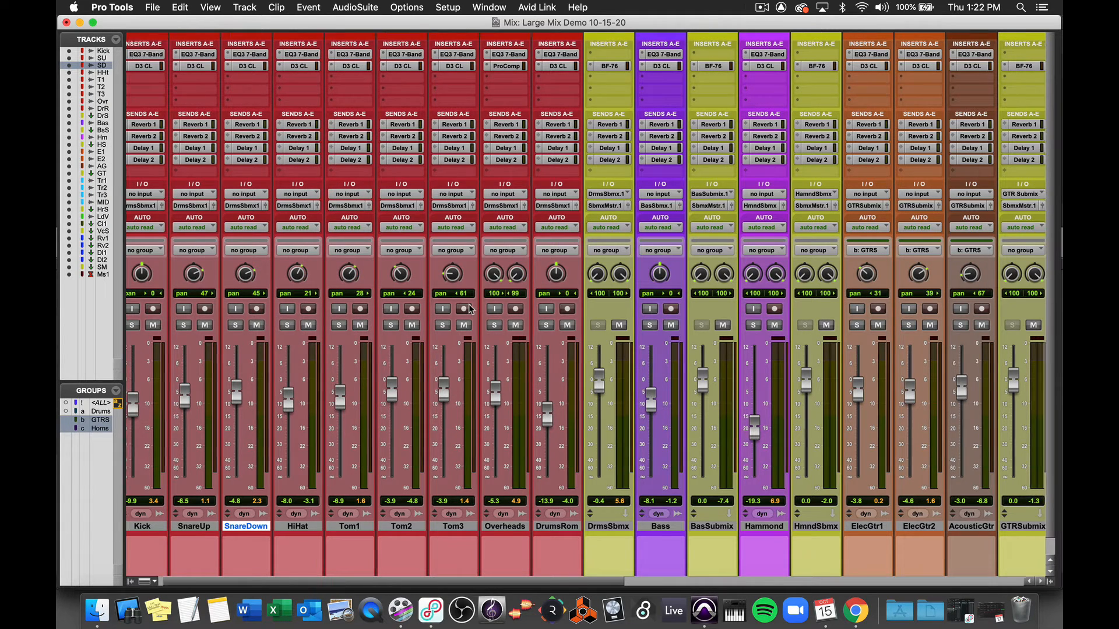
scroll(471, 309, right, 3)
scroll(423, 428, right, 2)
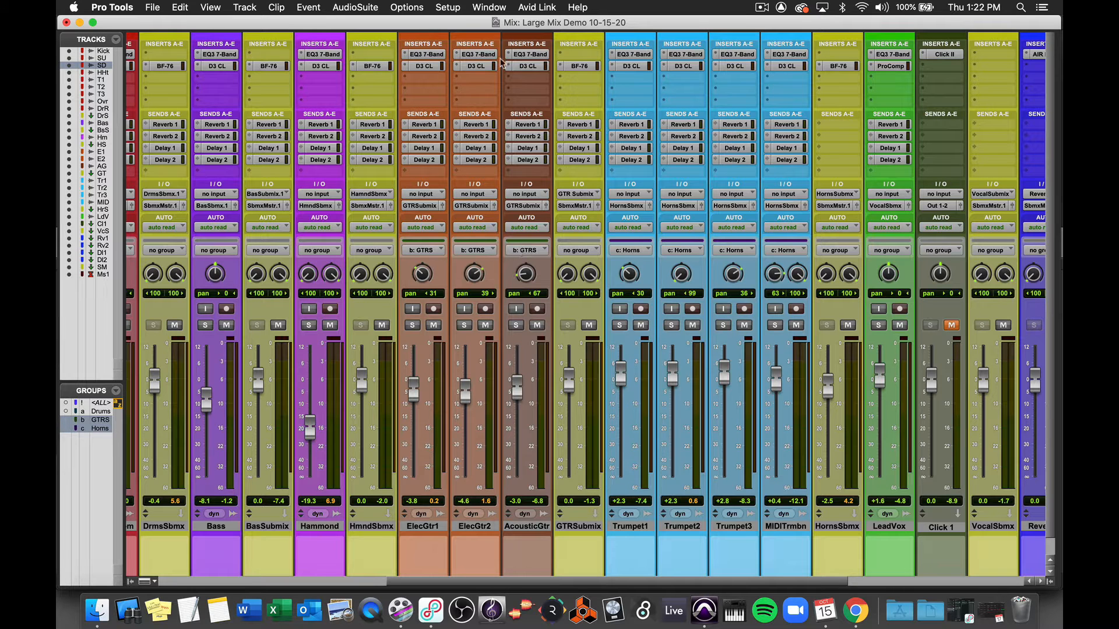
click(522, 55)
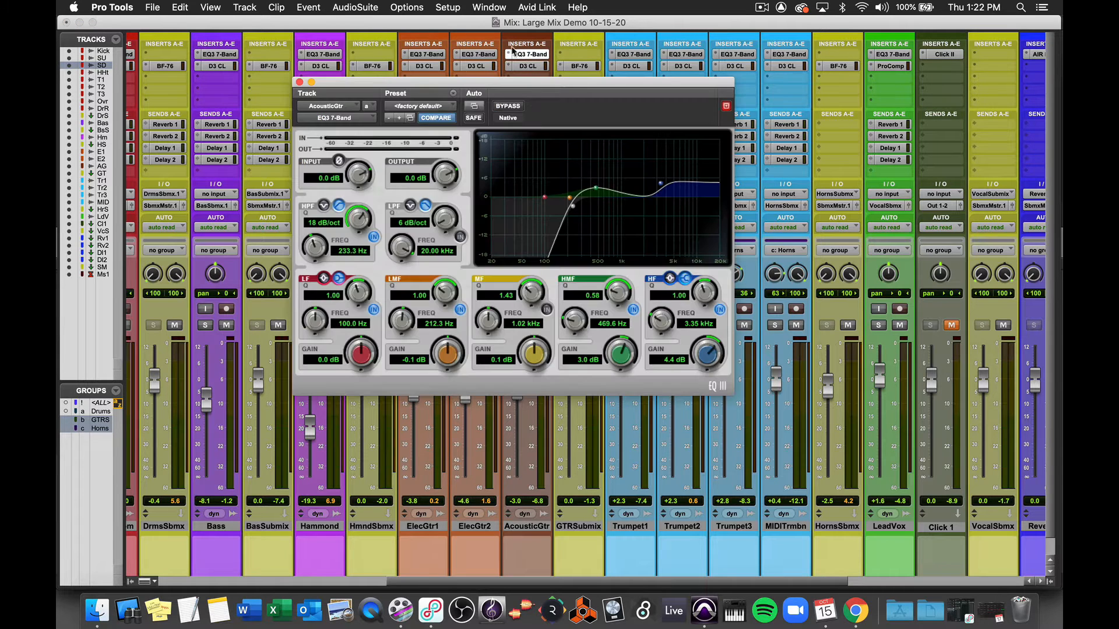
click(299, 82)
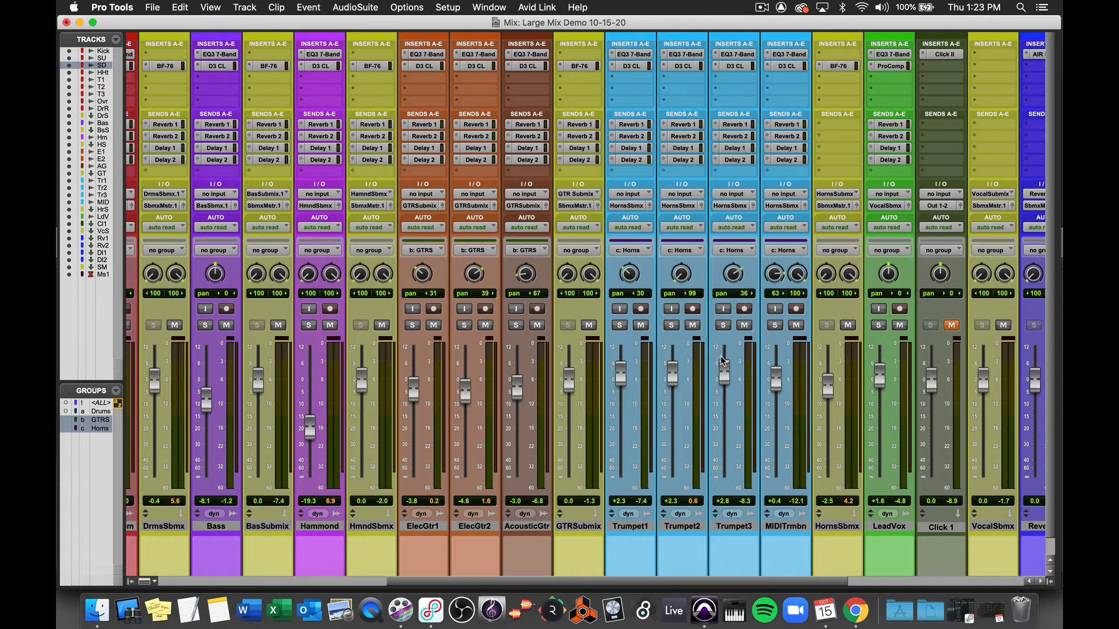
Examine the panning, levels and submix routing across the mixer channels, from the drums through to Master 1
scroll(722, 362, right, 5)
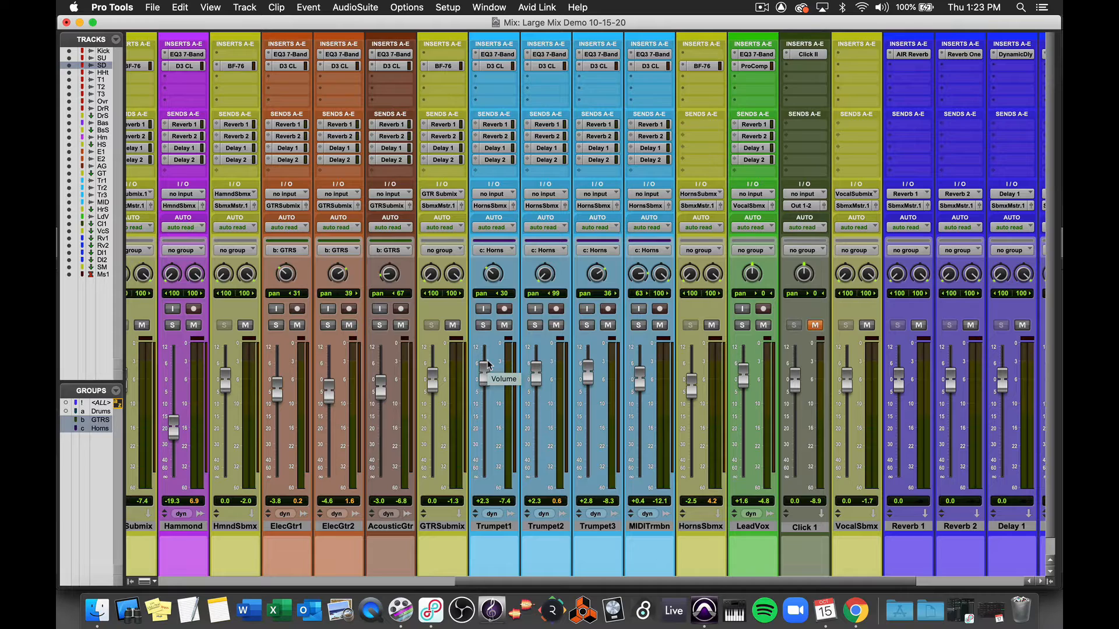
scroll(487, 364, left, 10)
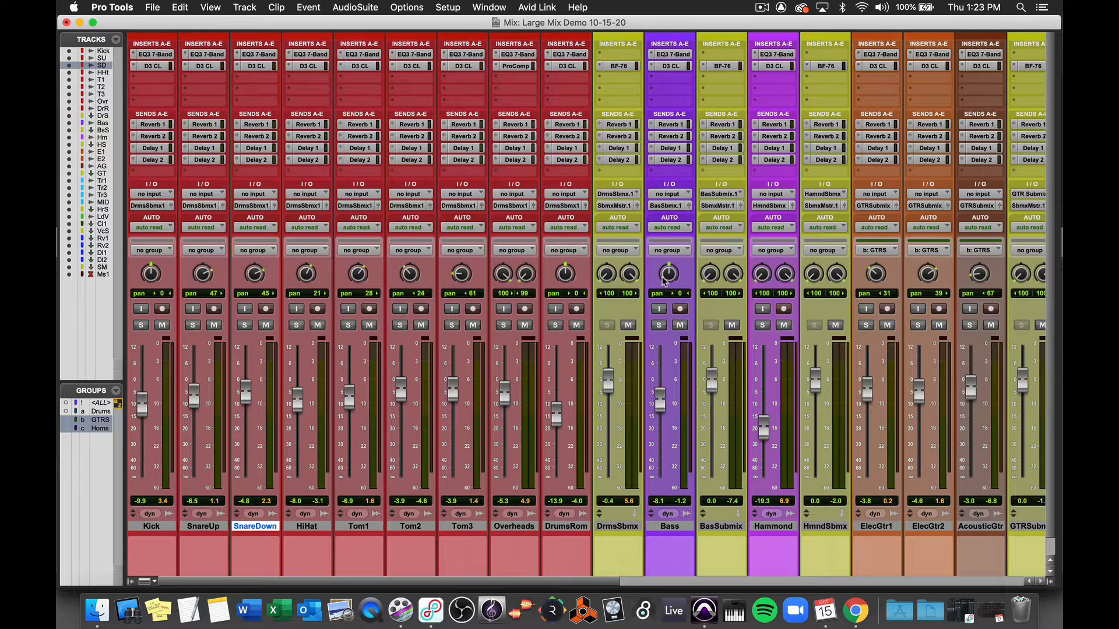
scroll(822, 278, right, 3)
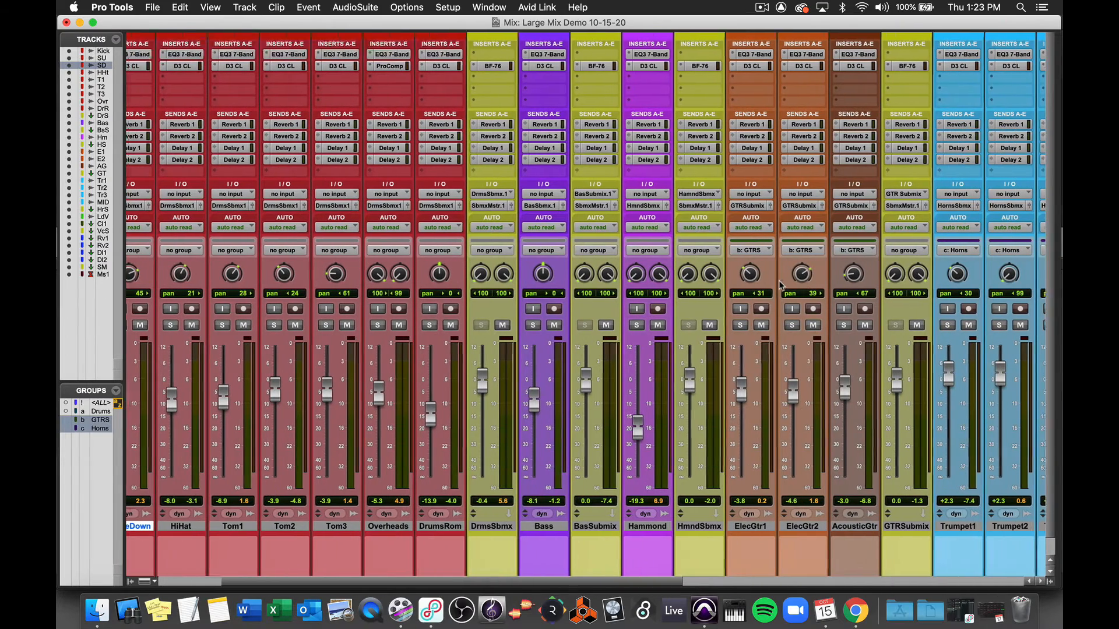
scroll(781, 285, right, 10)
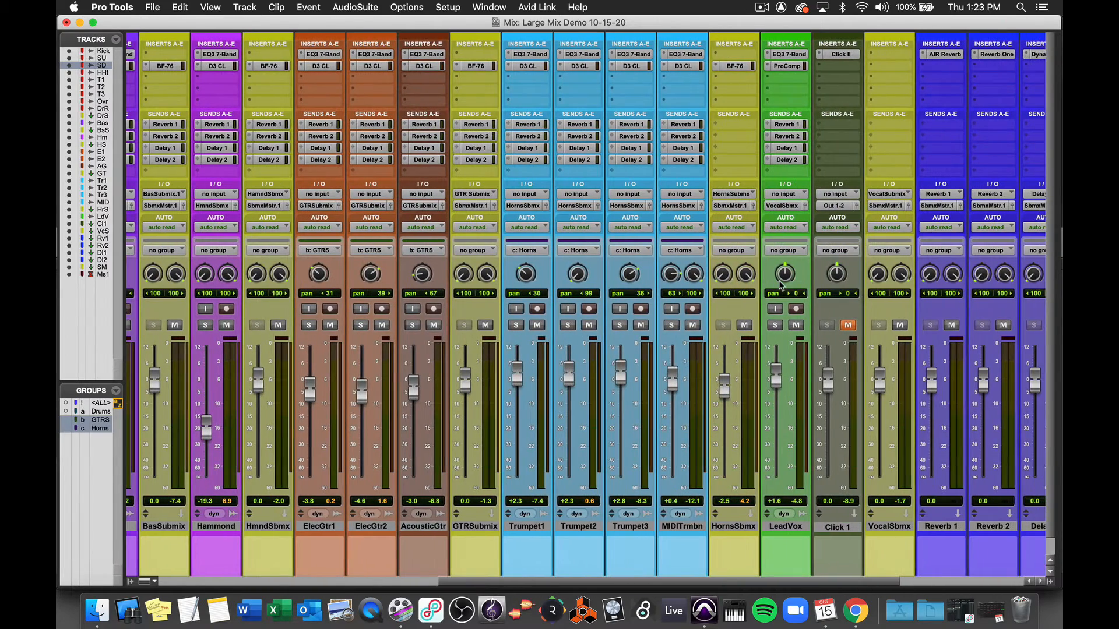
scroll(781, 286, left, 12)
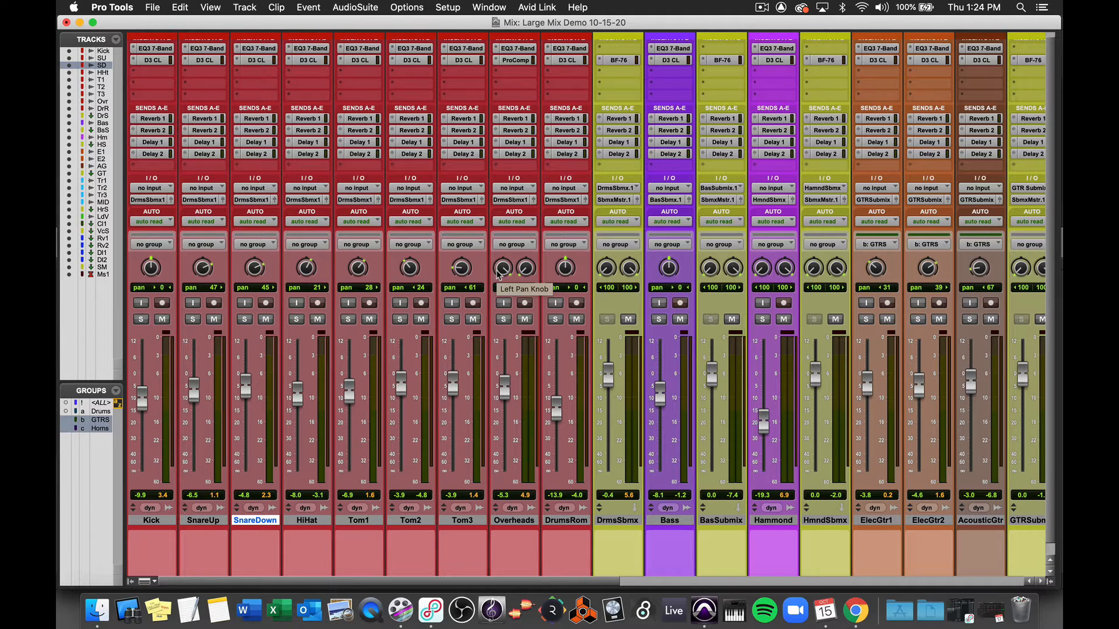
scroll(309, 116, right, 10)
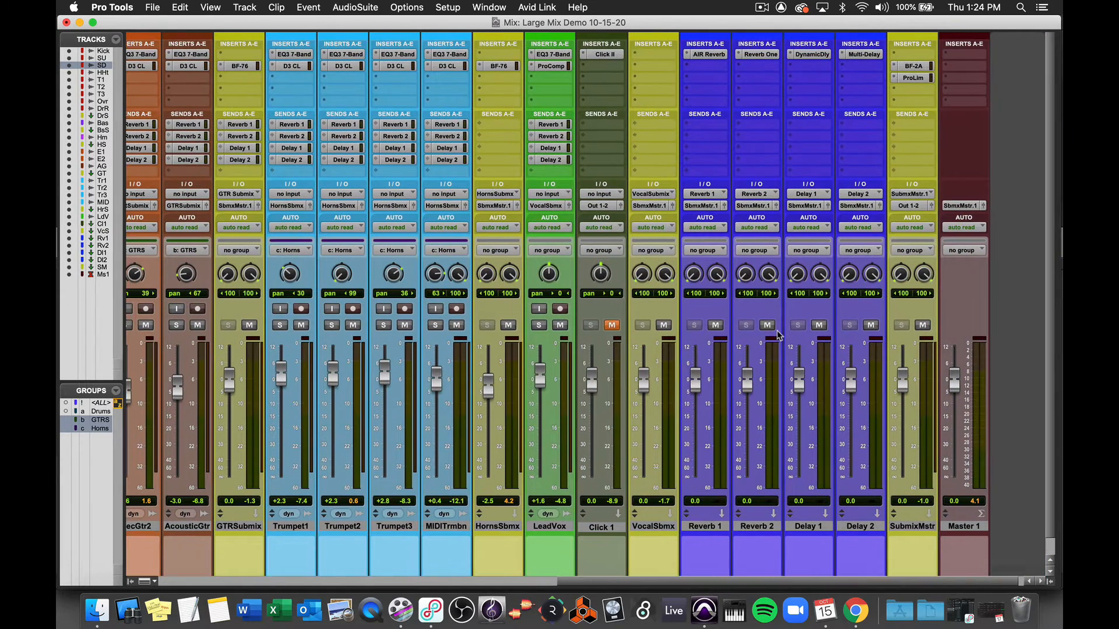
scroll(778, 335, up, 1)
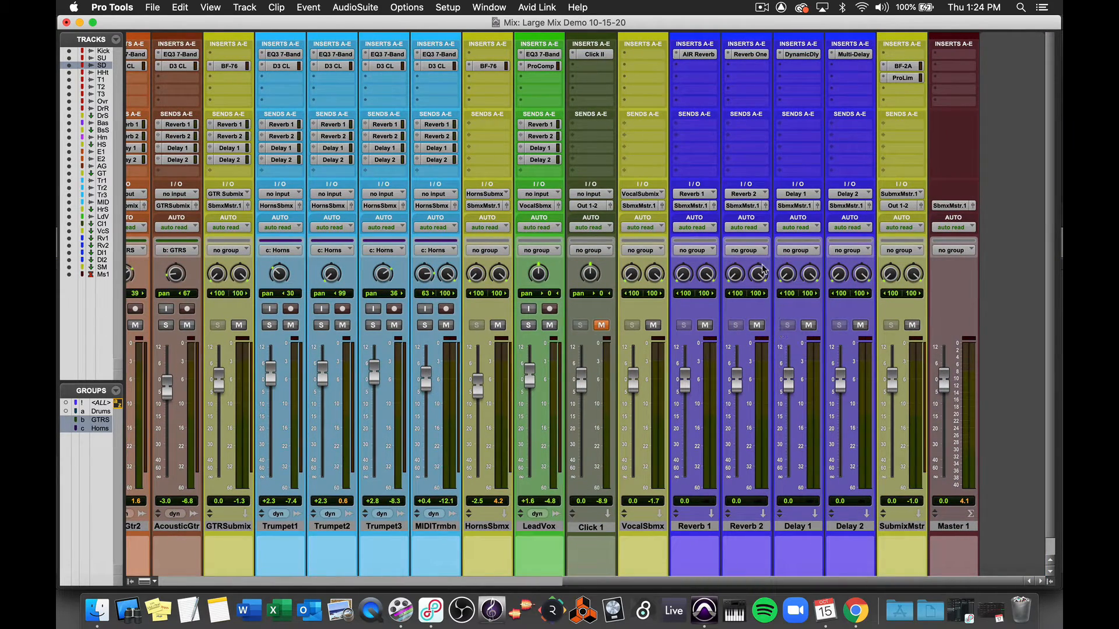
Inspect the AIR Reverb settings on Reverb 1 and the Reverb One settings on Reverb 2
click(698, 54)
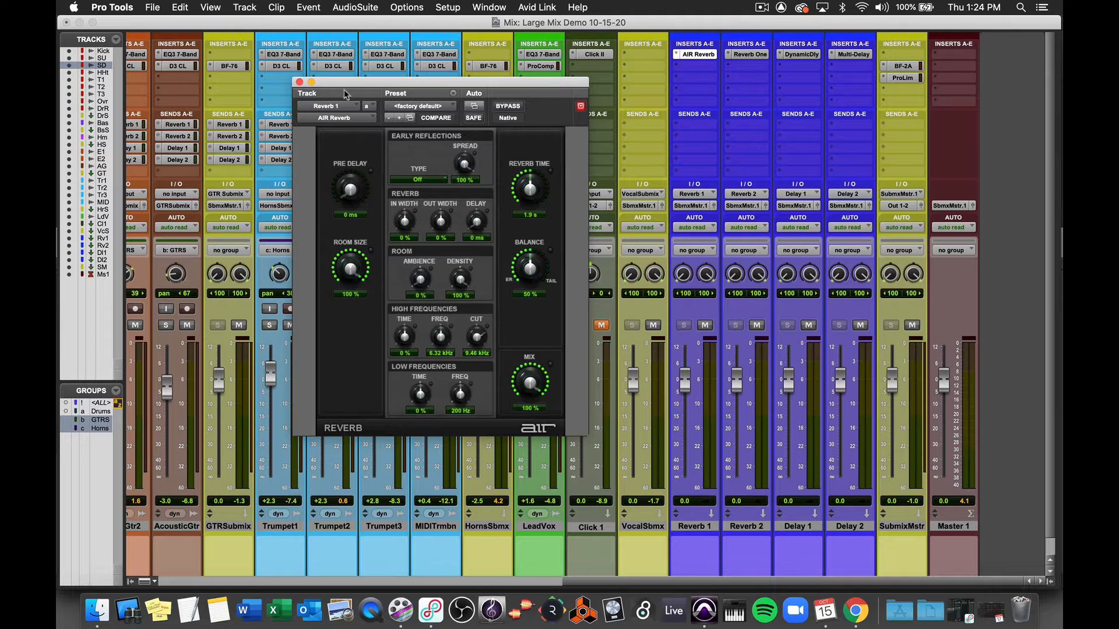
click(299, 82)
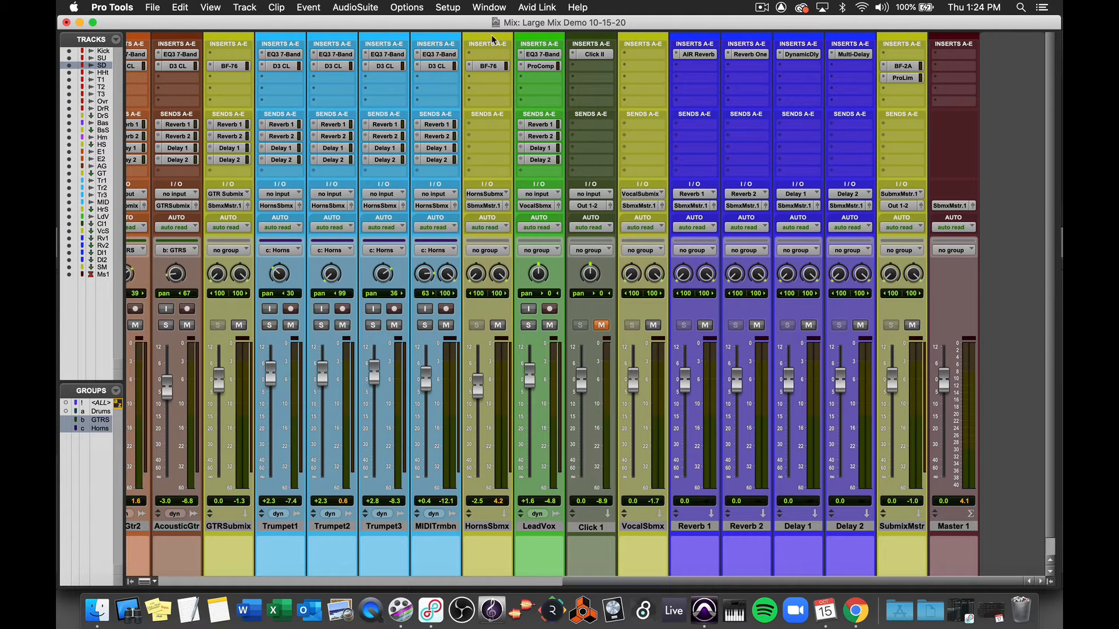
click(745, 56)
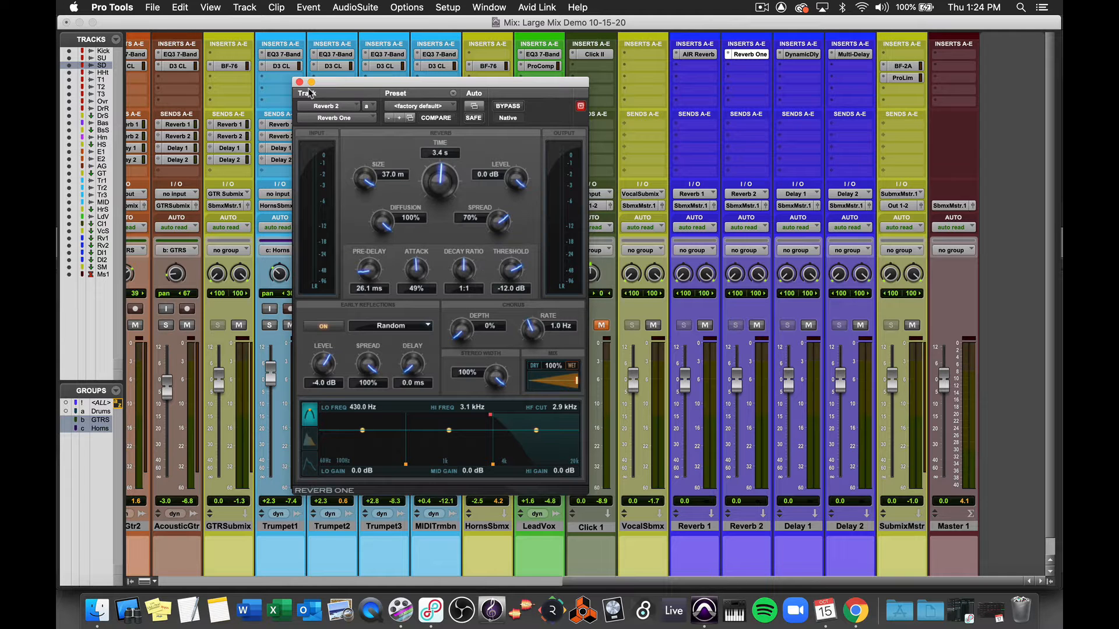
click(299, 82)
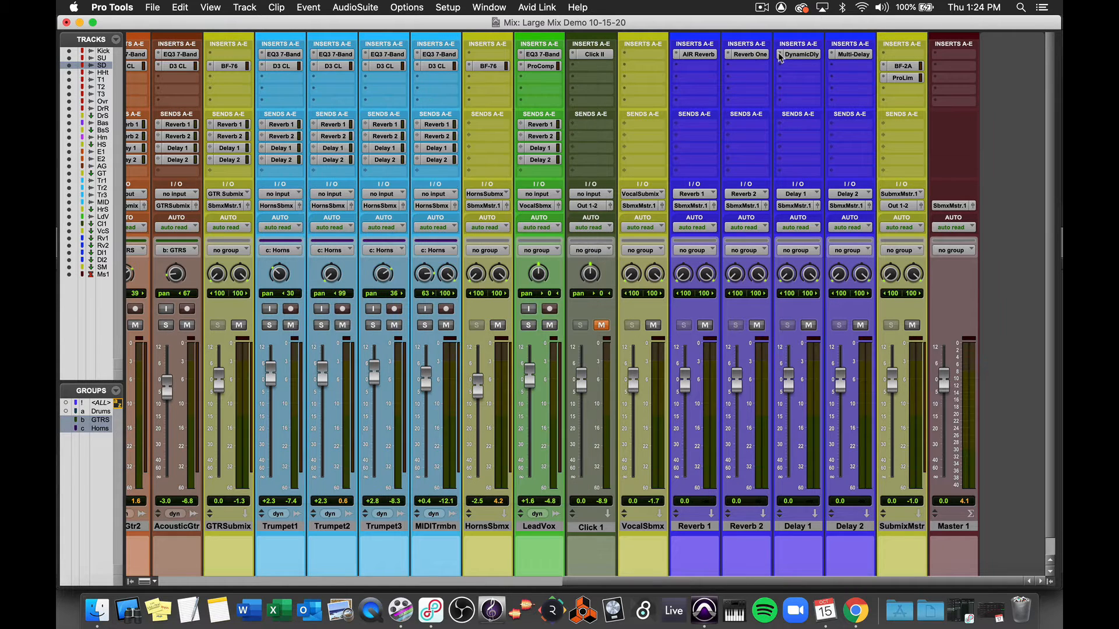
Open the AIR Dynamic Delay on Delay 1 to view its sync setting, and keep it open over the Edit window
click(781, 56)
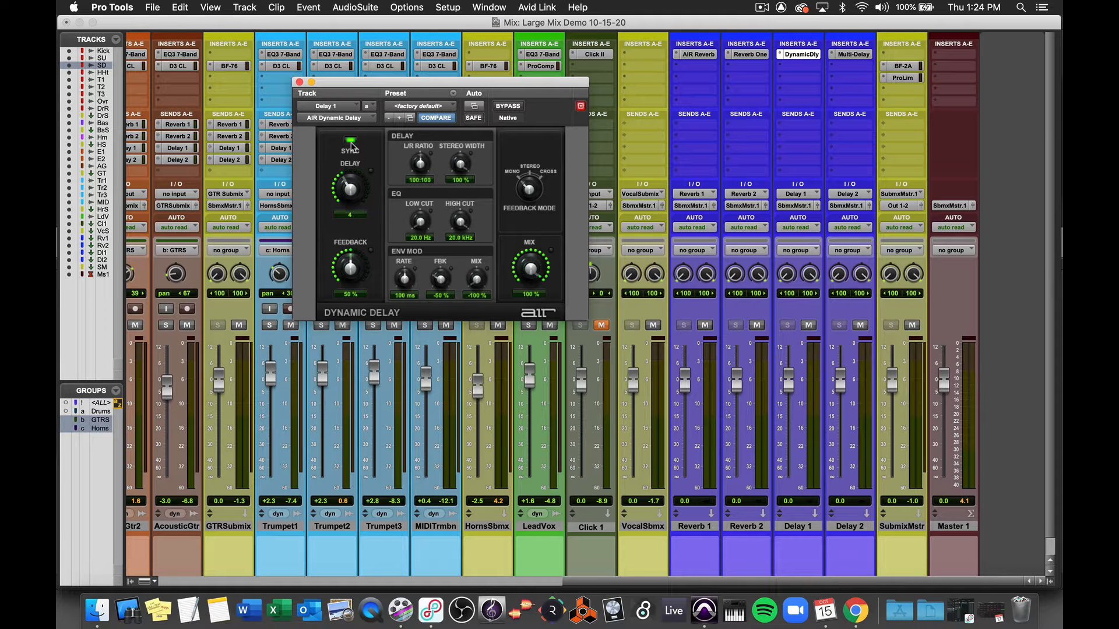
key(super+equal)
drag(341, 94, 486, 211)
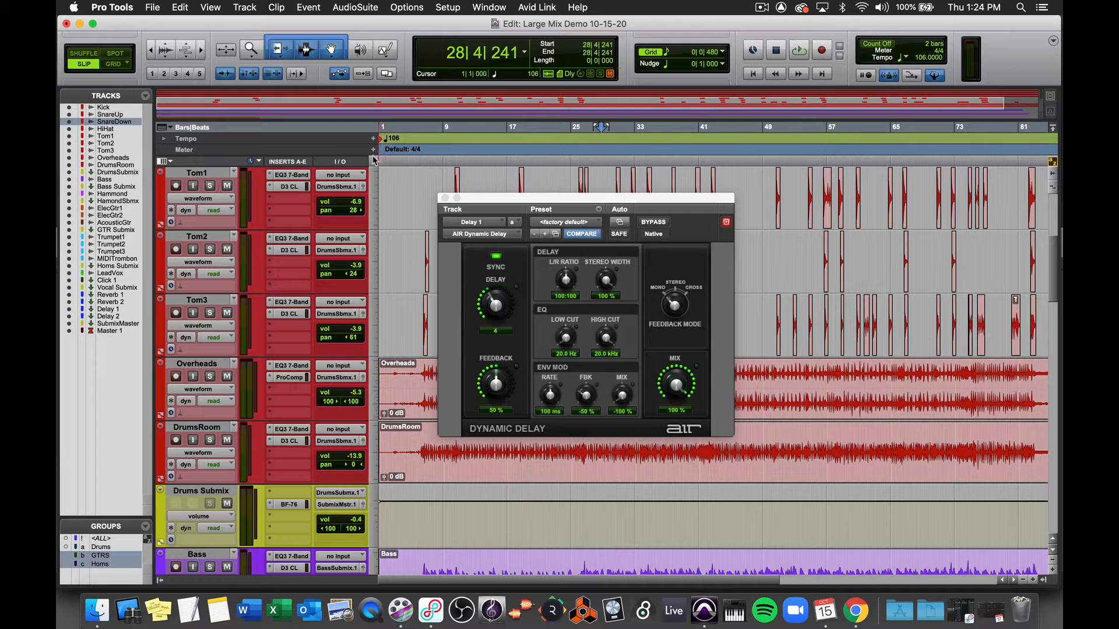
Move the Click 1 track to the top of the session in the Edit window, above Kick
scroll(350, 217, up, 5)
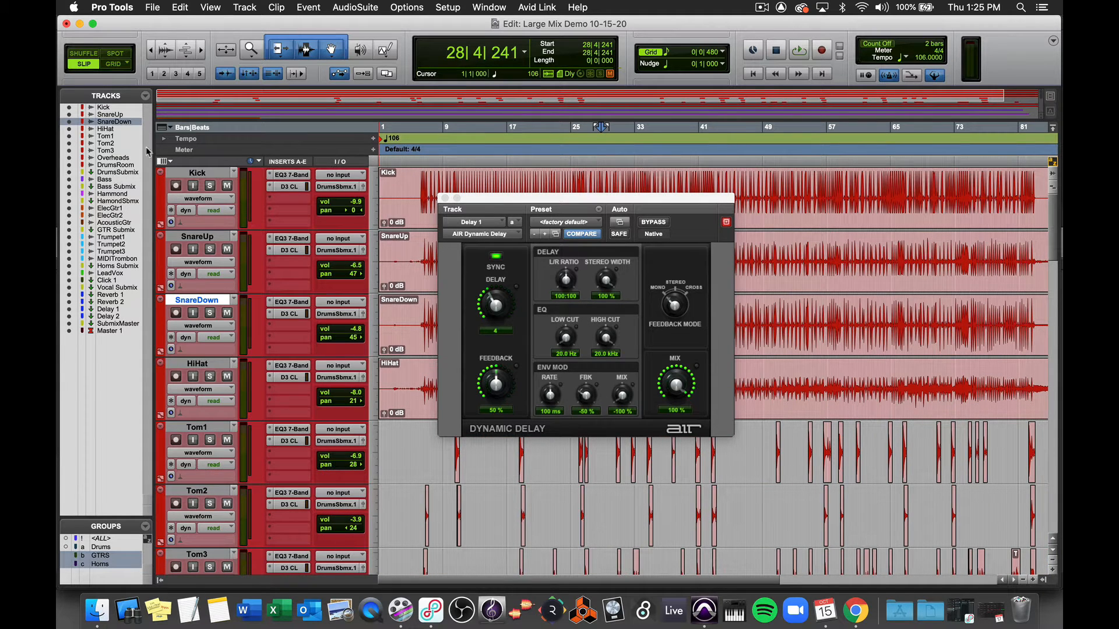
scroll(224, 268, down, 15)
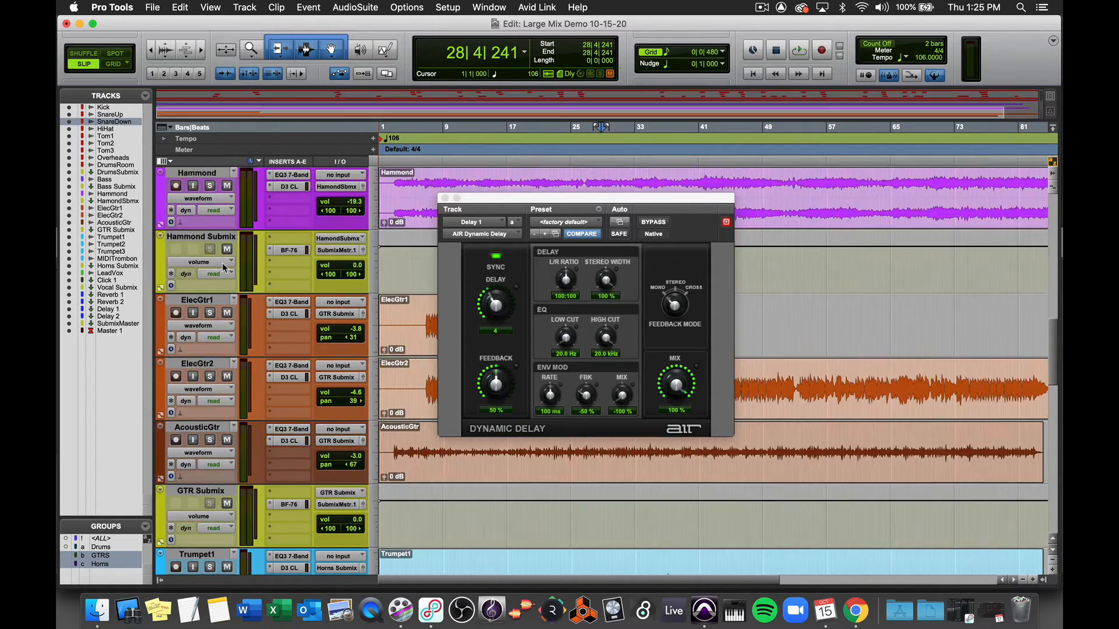
scroll(223, 267, down, 5)
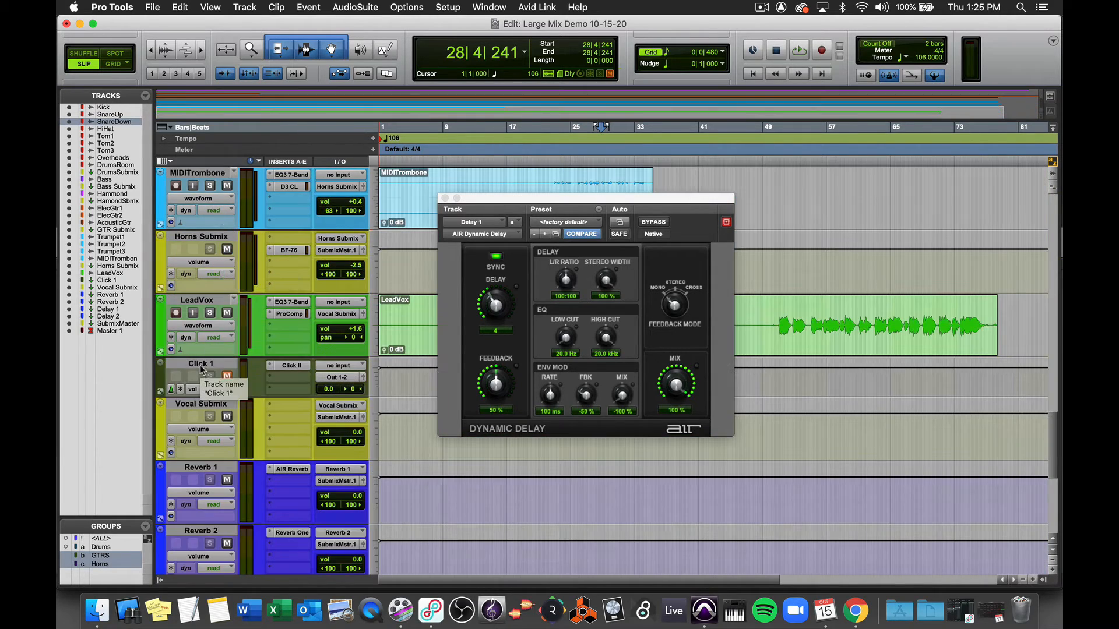
click(201, 368)
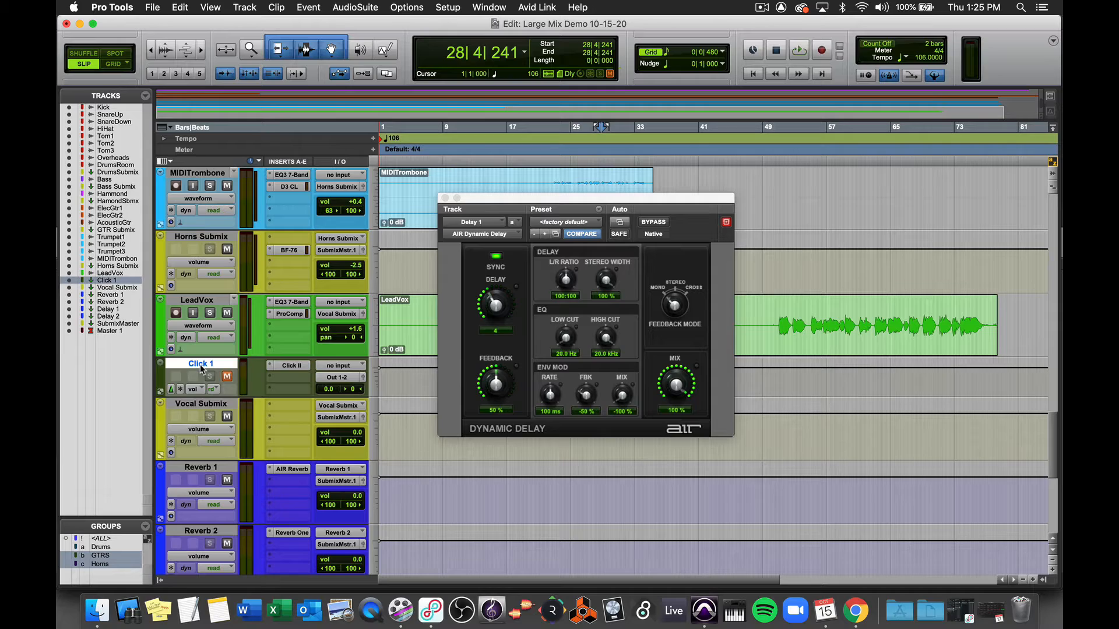
drag(201, 368, 201, 150)
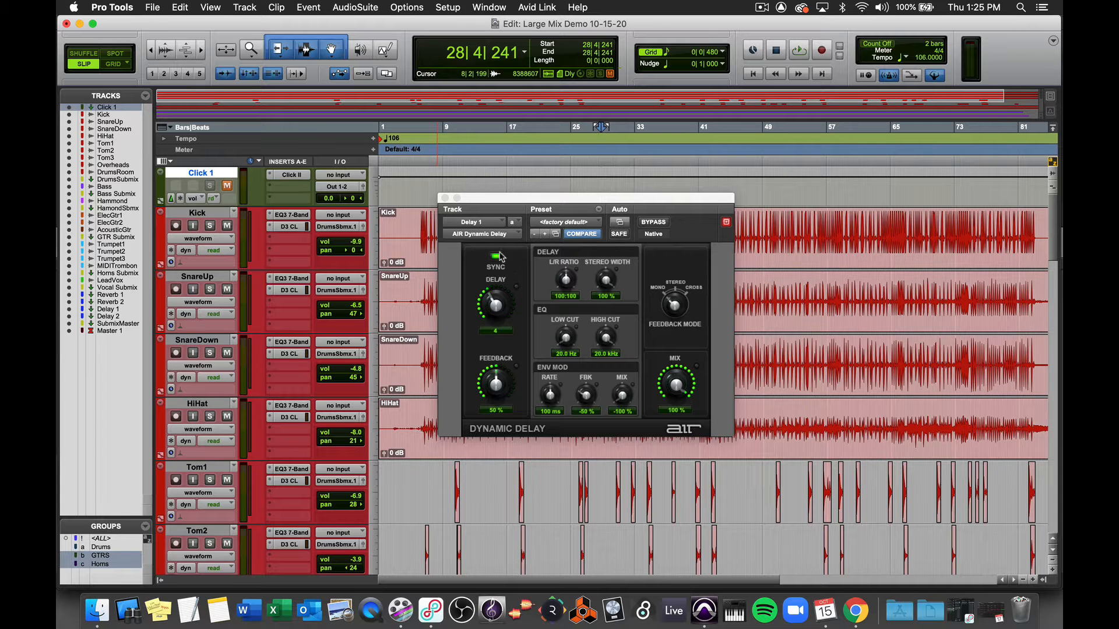
Close the Dynamic Delay, return to the Mix window and inspect the AIR Multi-Delay settings on Delay 2
click(445, 199)
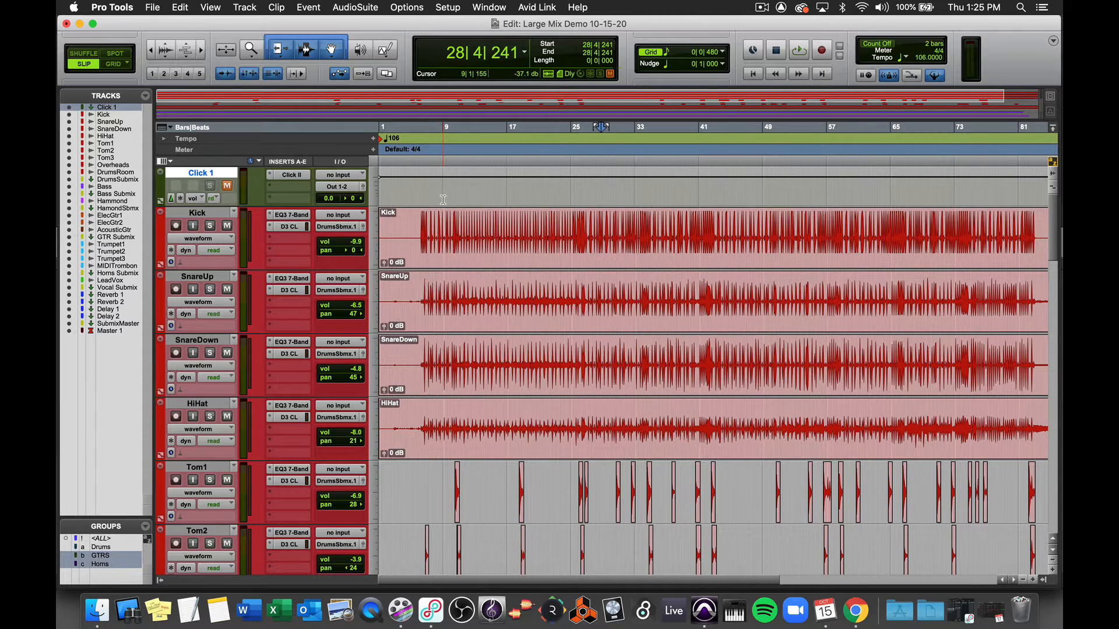
key(super+equal)
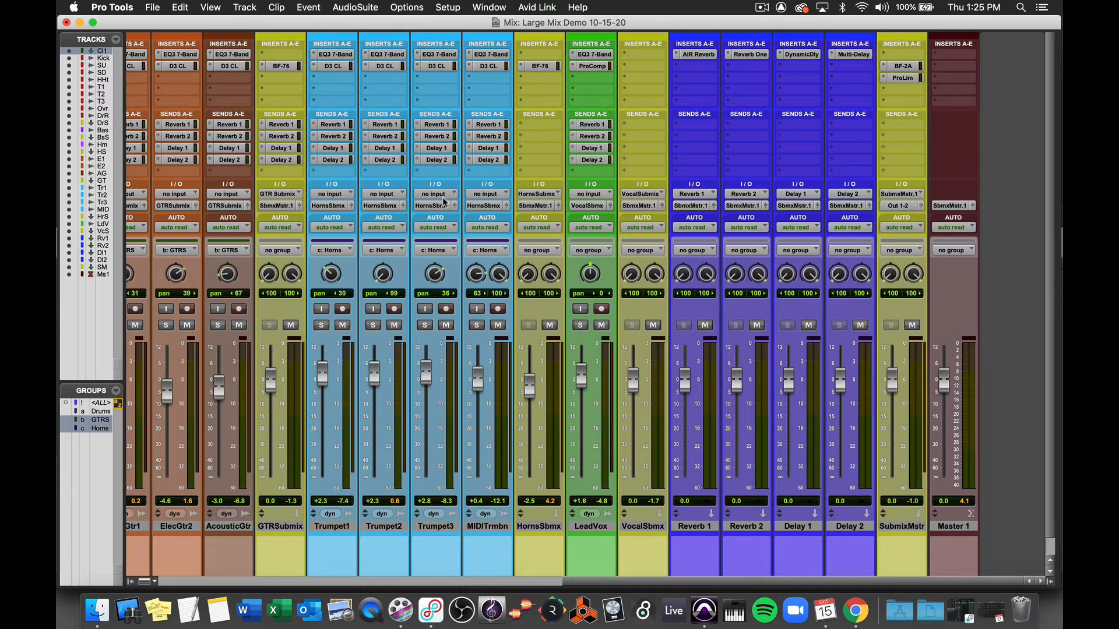
click(863, 54)
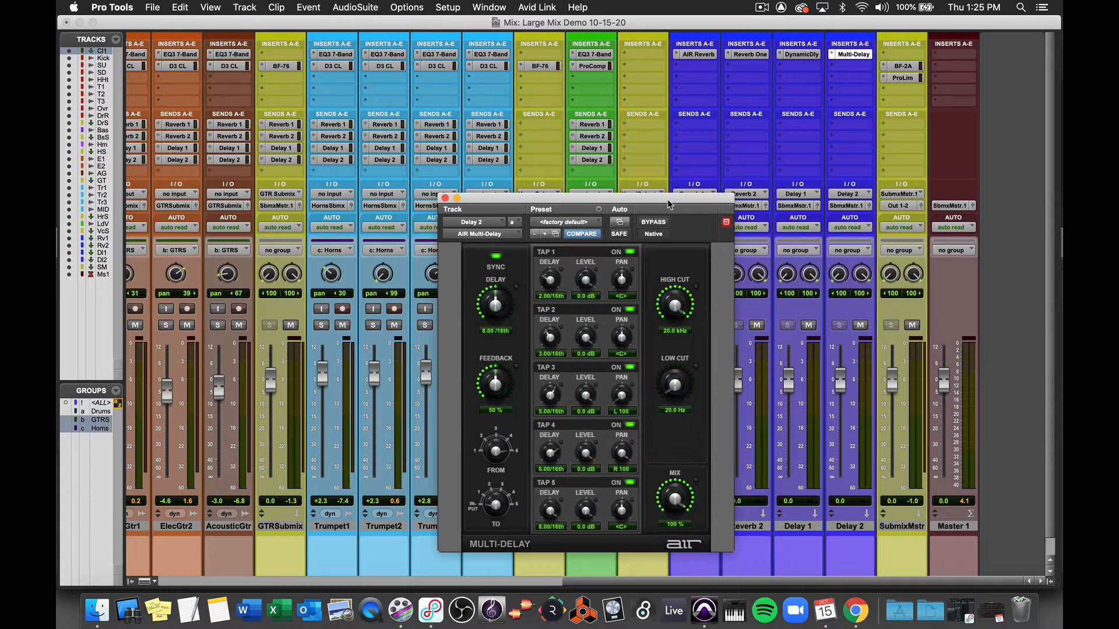
drag(663, 201, 589, 48)
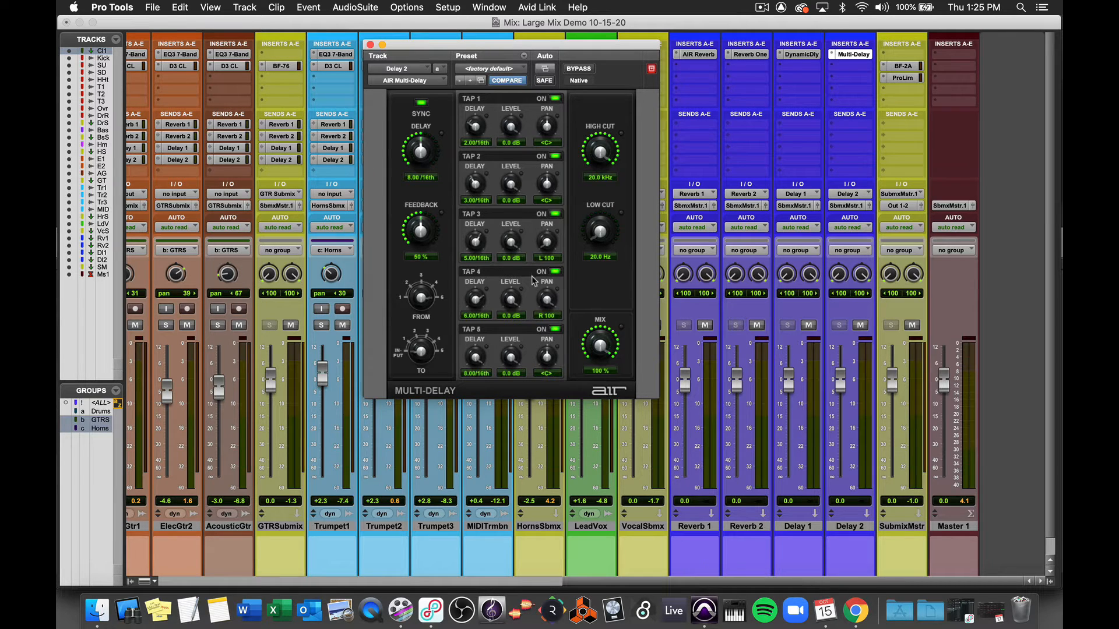
click(370, 45)
Remove the Reverb 1, Reverb 2, Delay 1 and Delay 2 sends from the DrmsSbmx track
scroll(520, 217, left, 5)
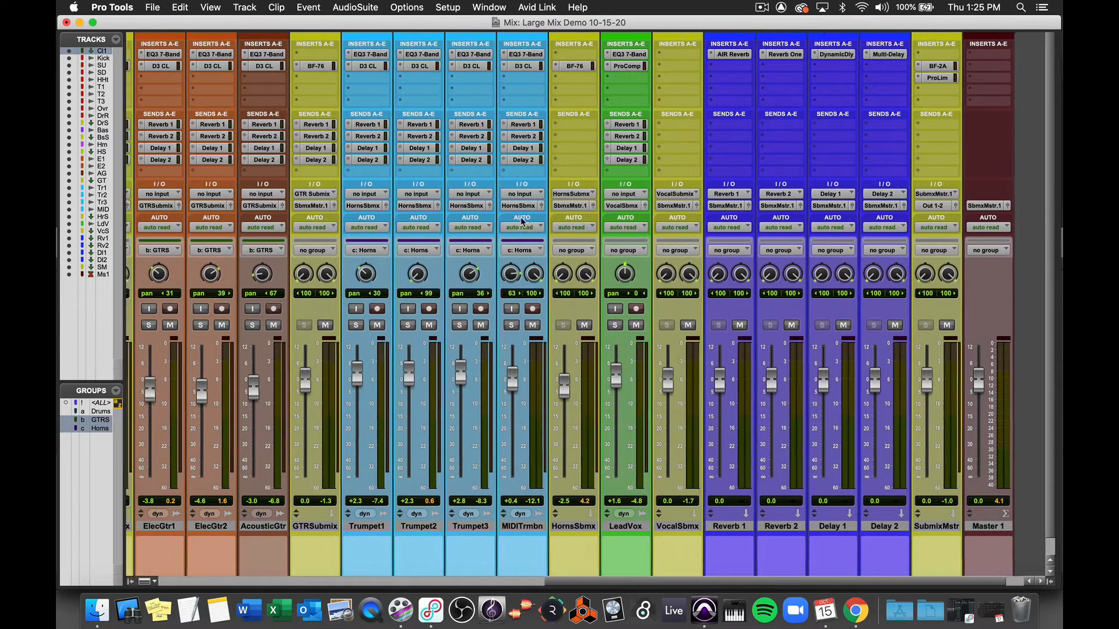
scroll(522, 222, left, 10)
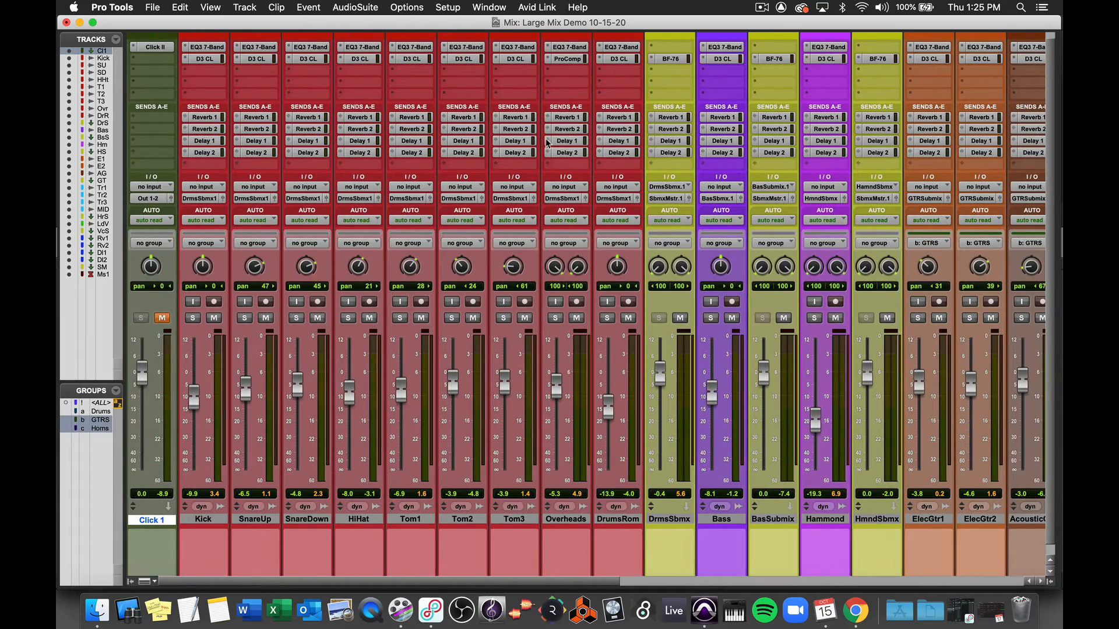
scroll(546, 142, right, 5)
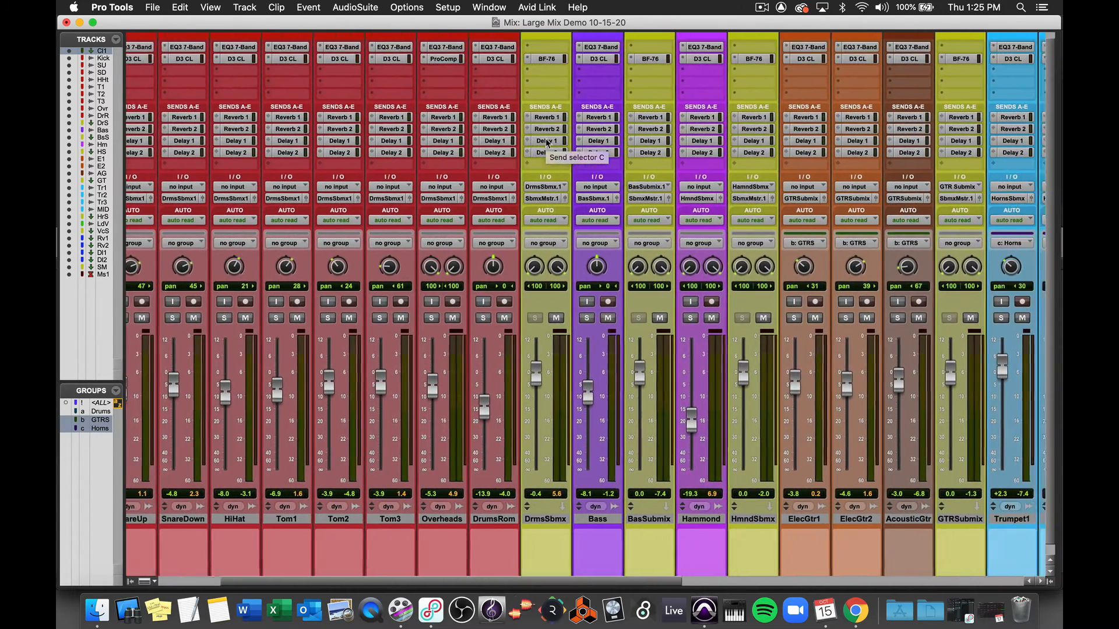
scroll(547, 142, right, 3)
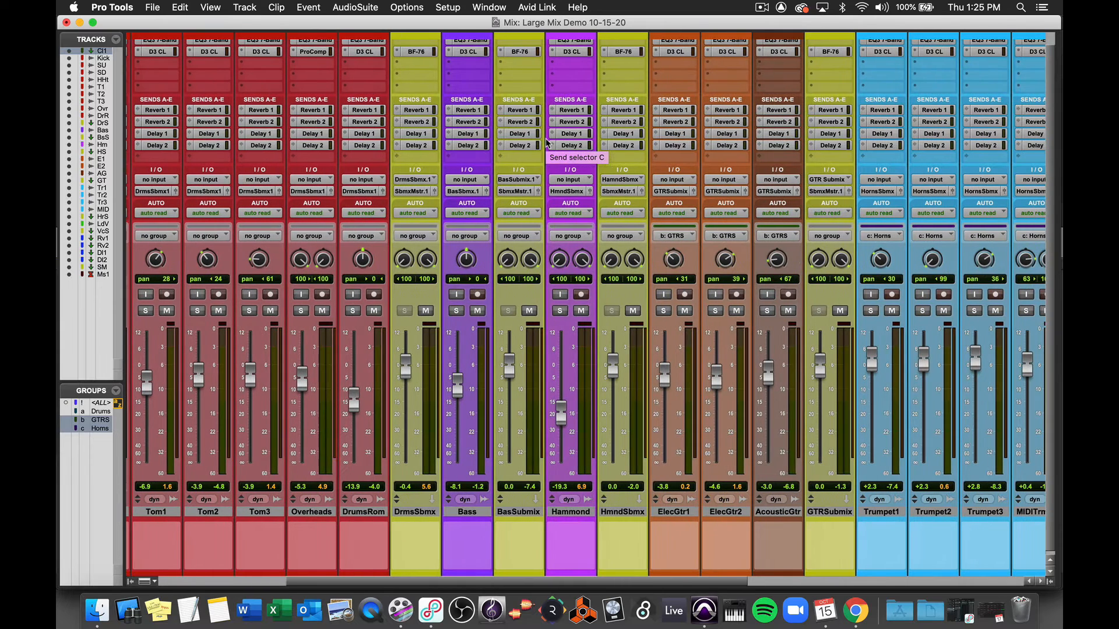
click(396, 111)
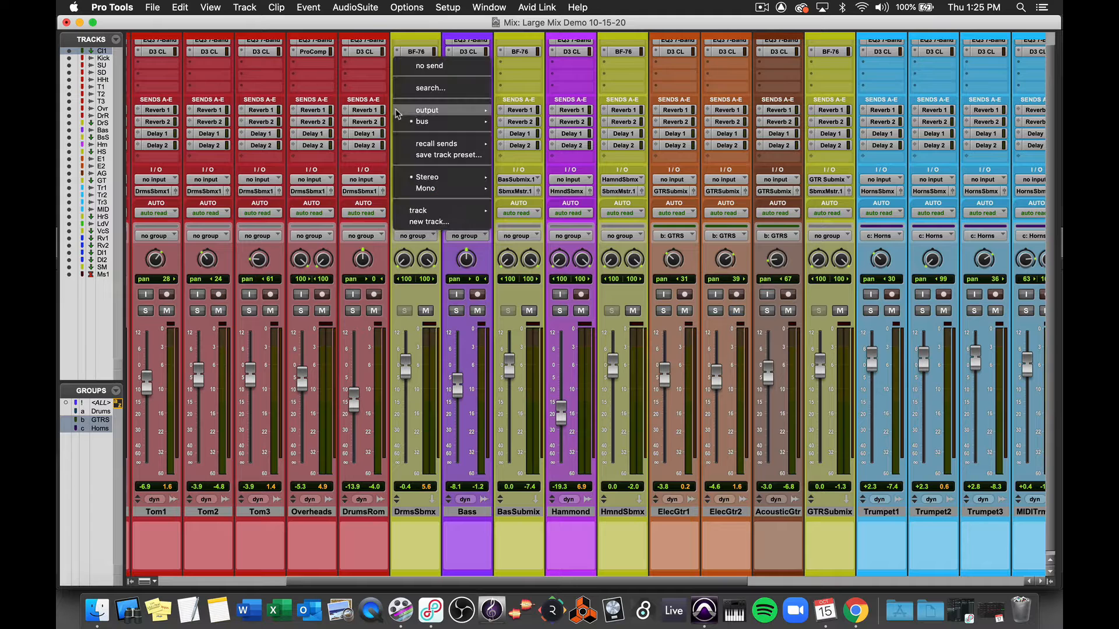
click(410, 61)
click(398, 122)
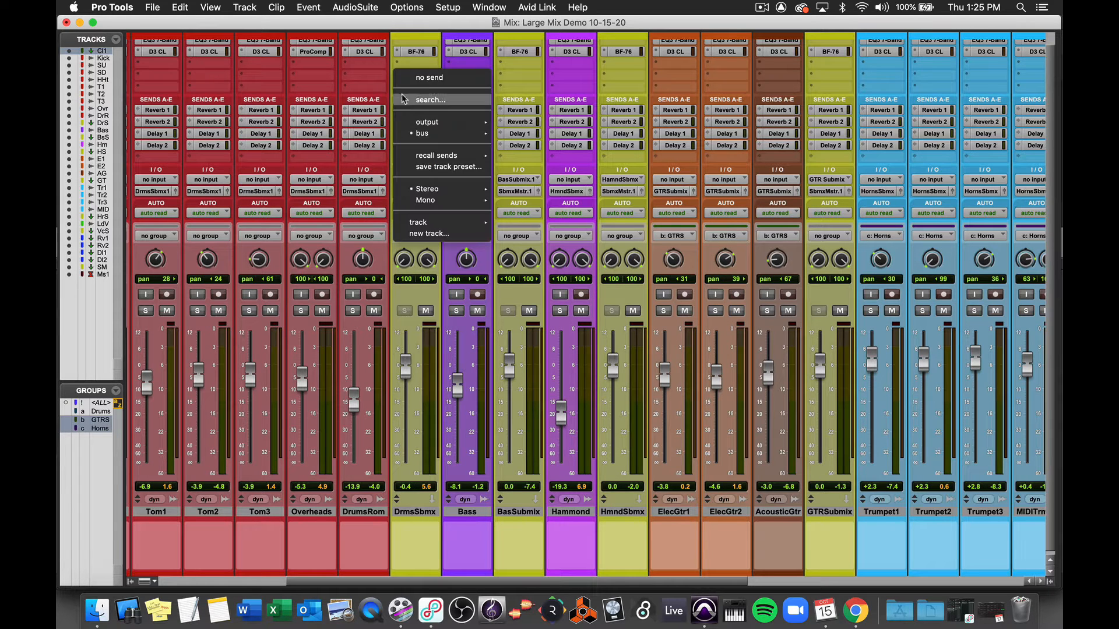
click(411, 76)
click(396, 134)
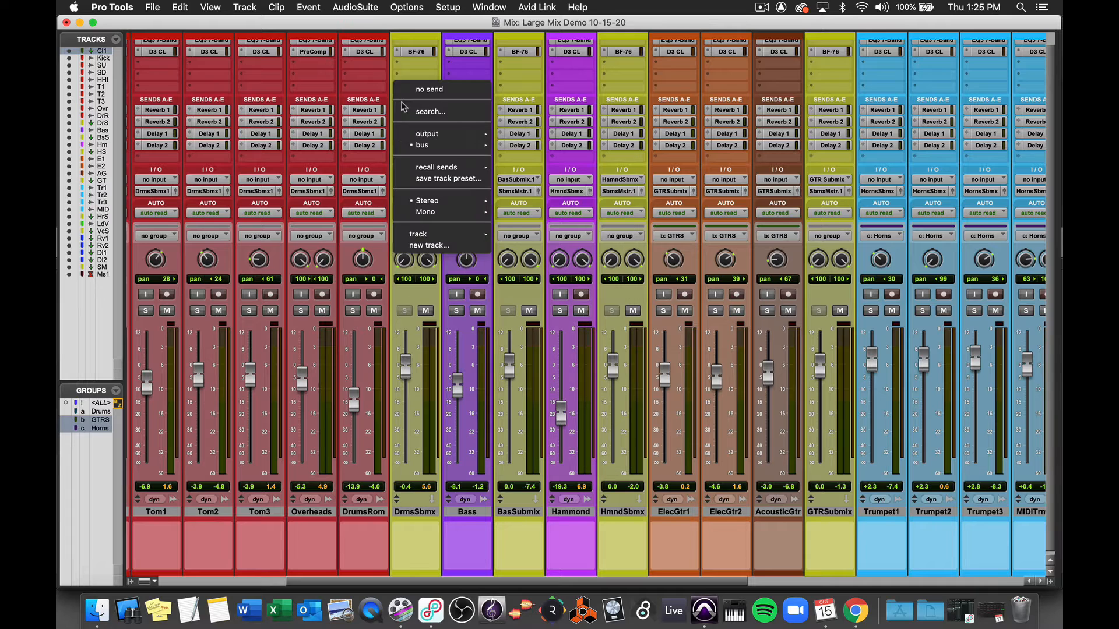
click(410, 87)
click(397, 146)
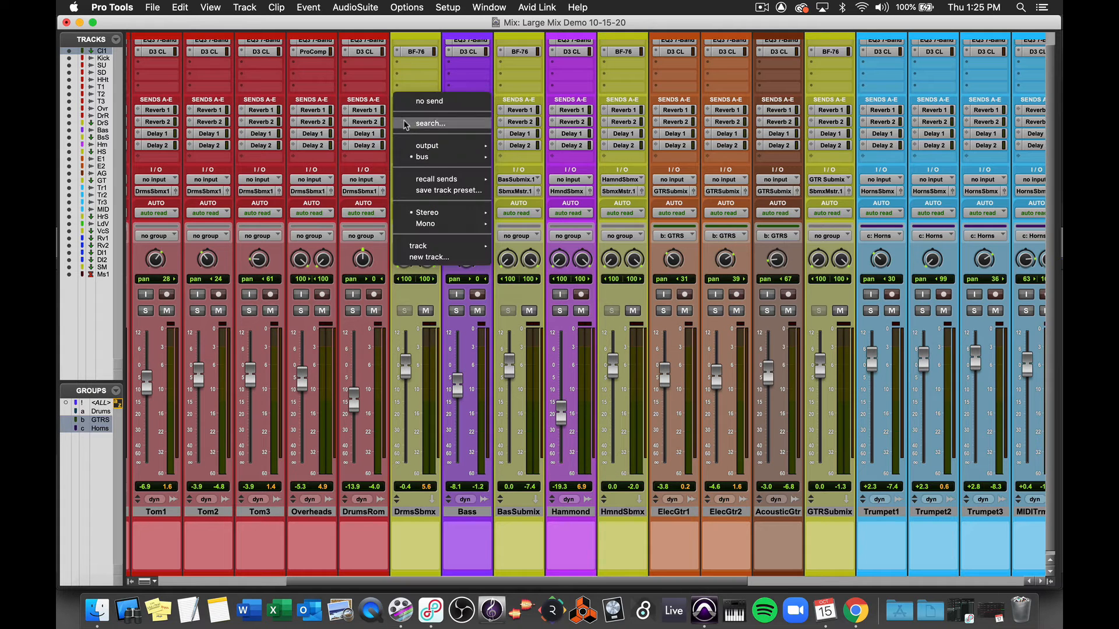
click(411, 99)
Clear all four reverb and delay sends from the BasSubmix track
click(502, 110)
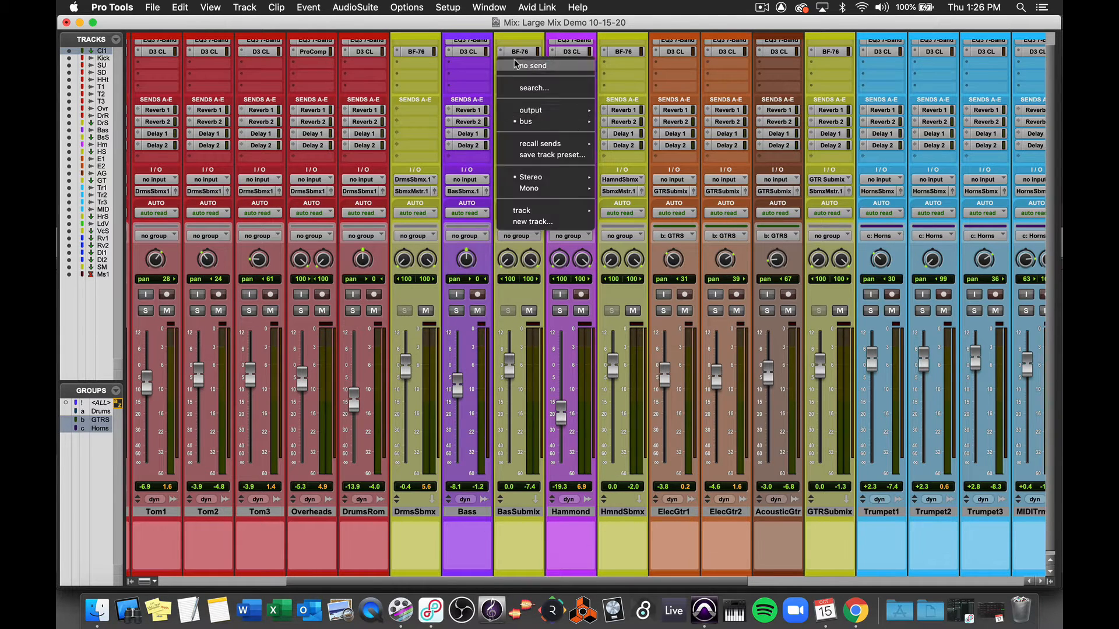
click(513, 66)
click(501, 122)
click(512, 77)
click(501, 134)
click(512, 90)
click(501, 145)
click(512, 102)
Clear the Reverb 1, Reverb 2, Delay 1 and Delay 2 sends from the HmndSbmx track
click(613, 67)
click(604, 122)
click(613, 78)
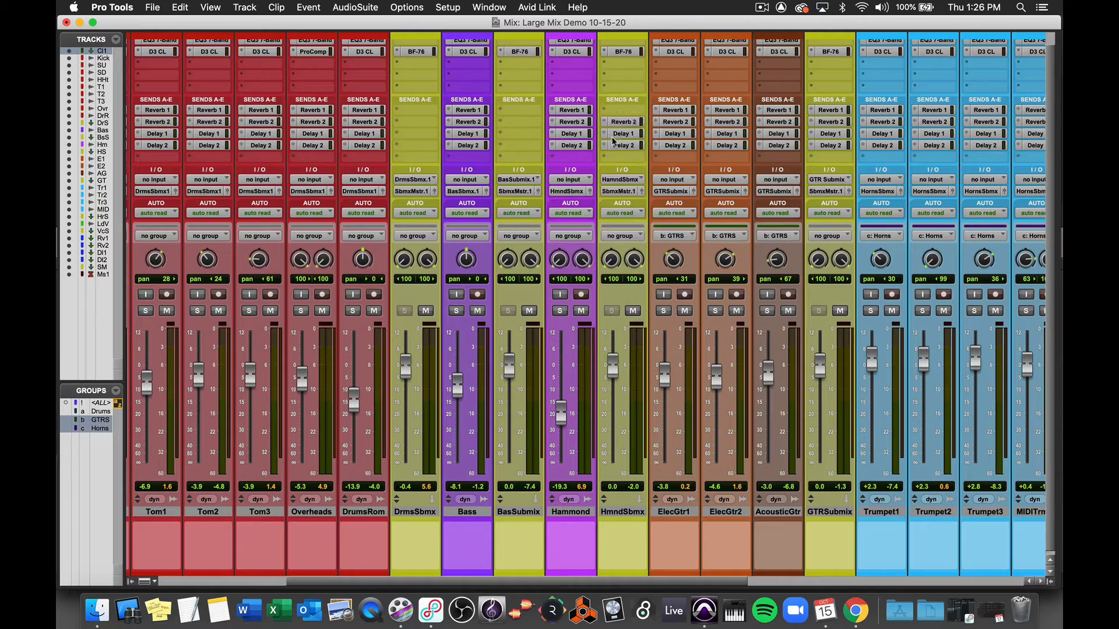
click(604, 135)
click(614, 89)
click(605, 145)
click(614, 102)
Remove the two reverb sends and two delay sends from the GTRSubmix track
click(810, 110)
click(814, 84)
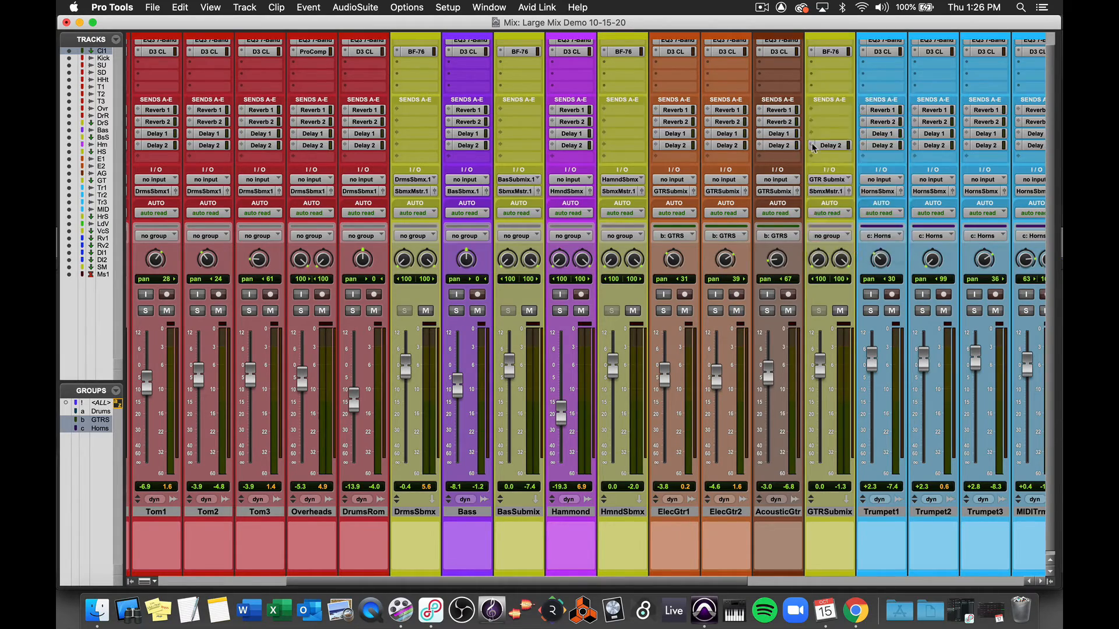
scroll(732, 170, right, 5)
scroll(733, 170, left, 2)
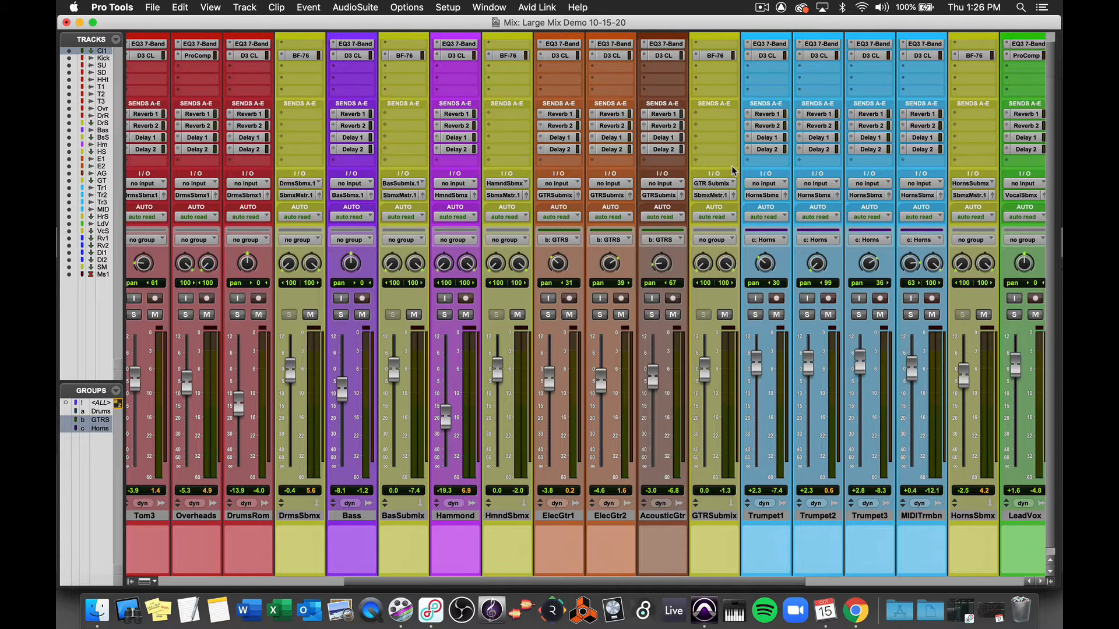
Solo the SnareUp and SnareDown tracks
scroll(688, 238, left, 8)
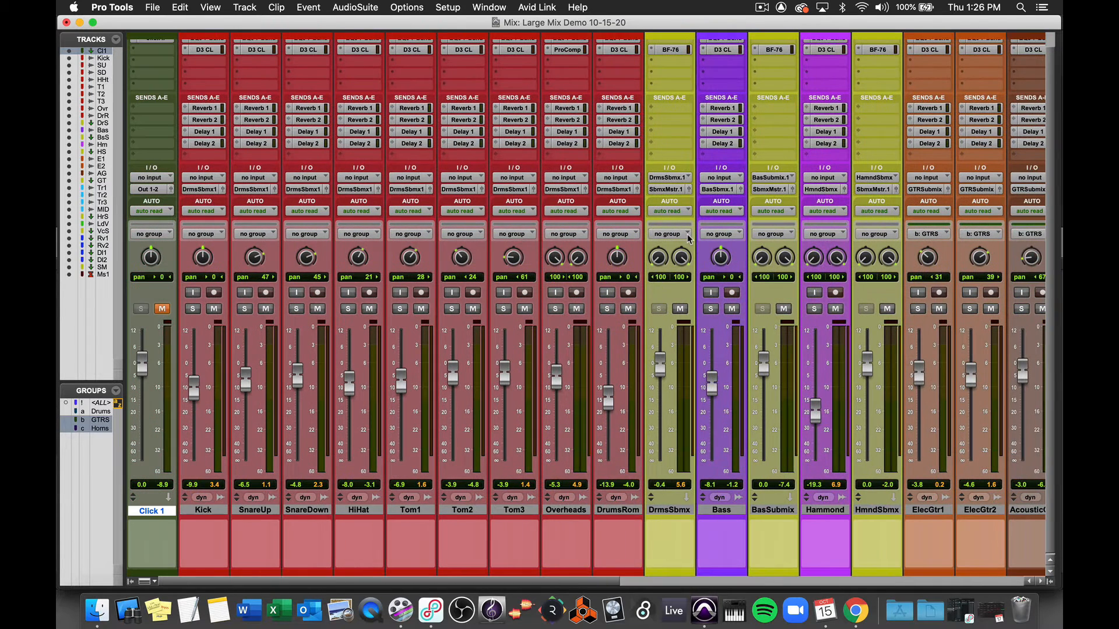
click(245, 309)
click(297, 308)
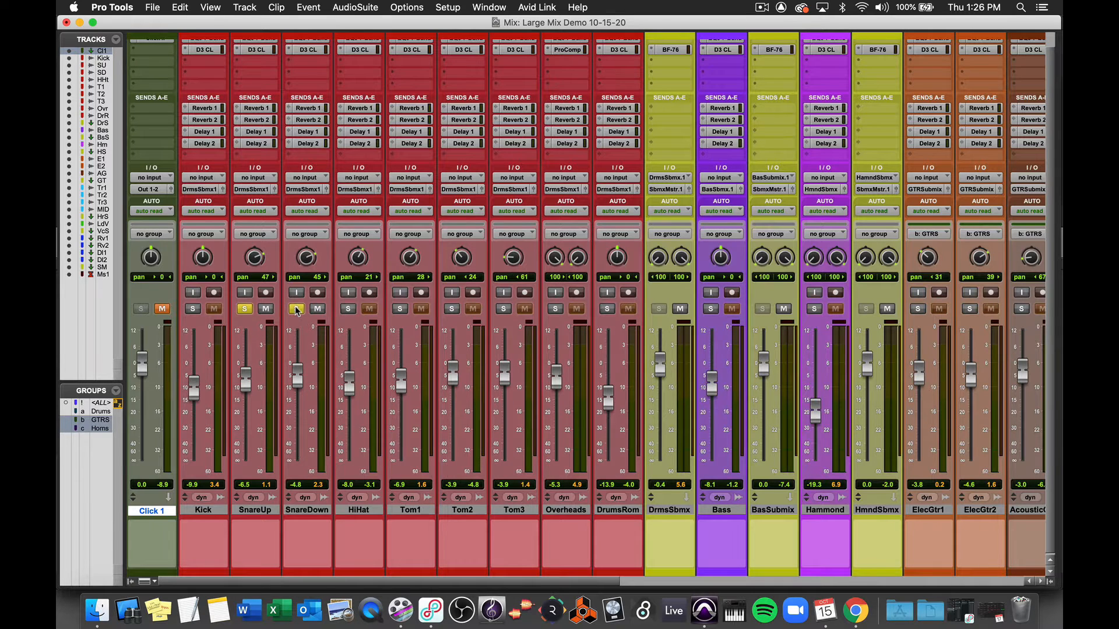
Show the inline controls for sends A to D, and set the Reverb 1 send to -16.3 dB on SnareUp and -15.1 dB on SnareDown
click(238, 110)
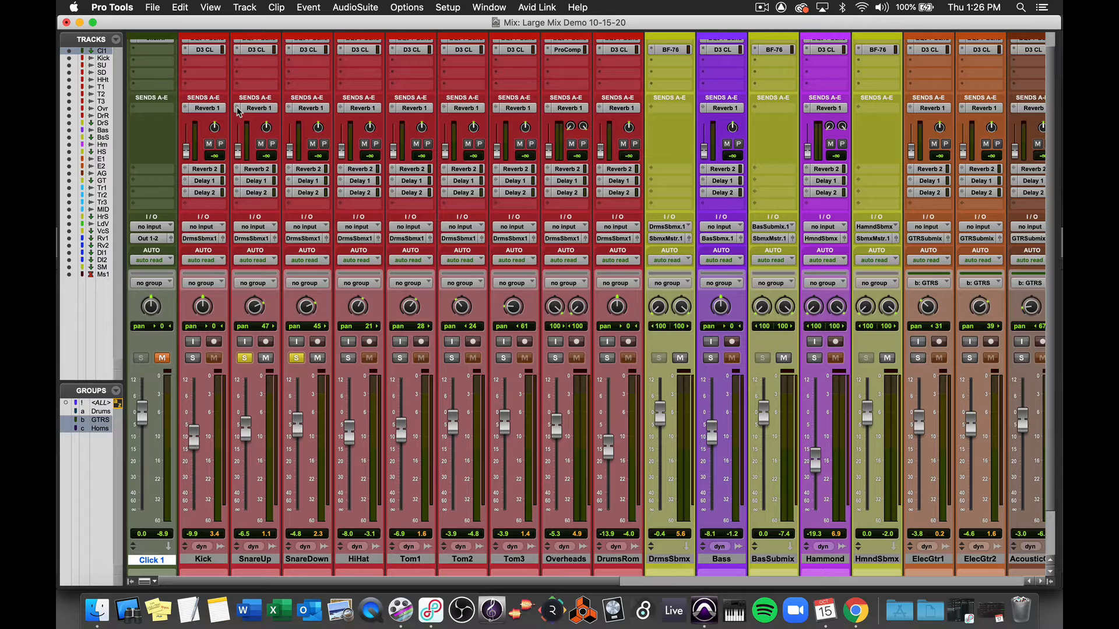
click(238, 171)
click(238, 230)
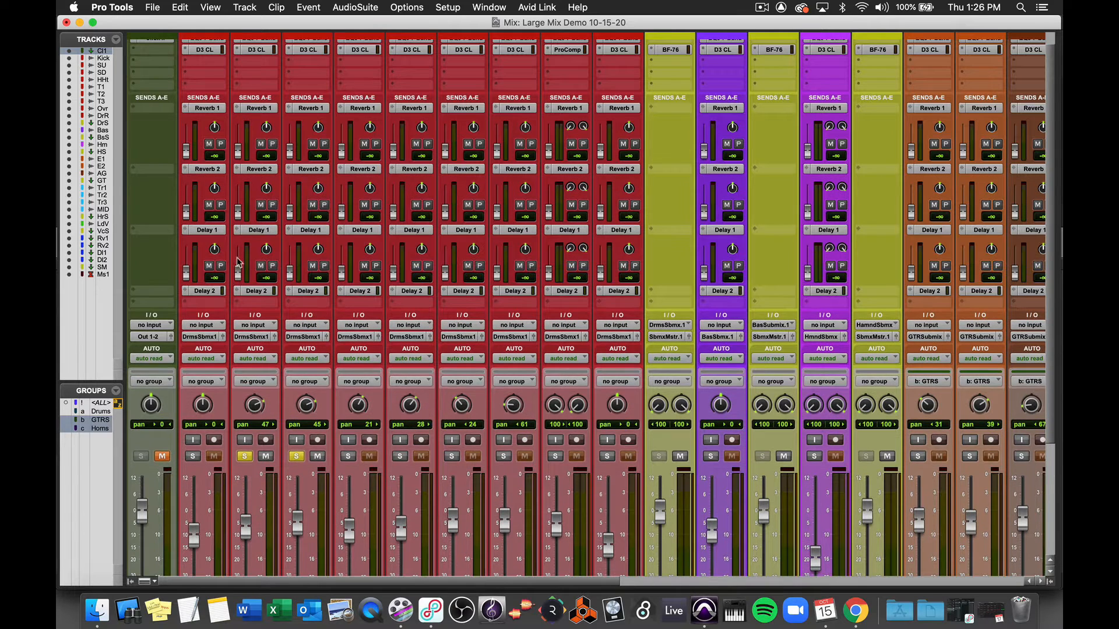
click(238, 291)
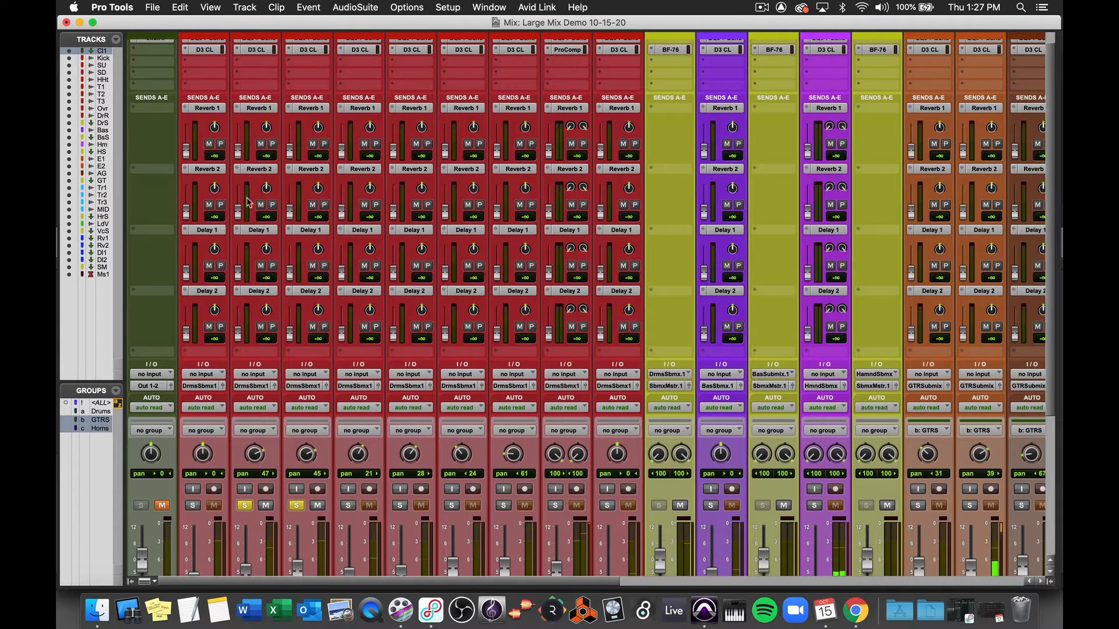
drag(238, 154, 290, 143)
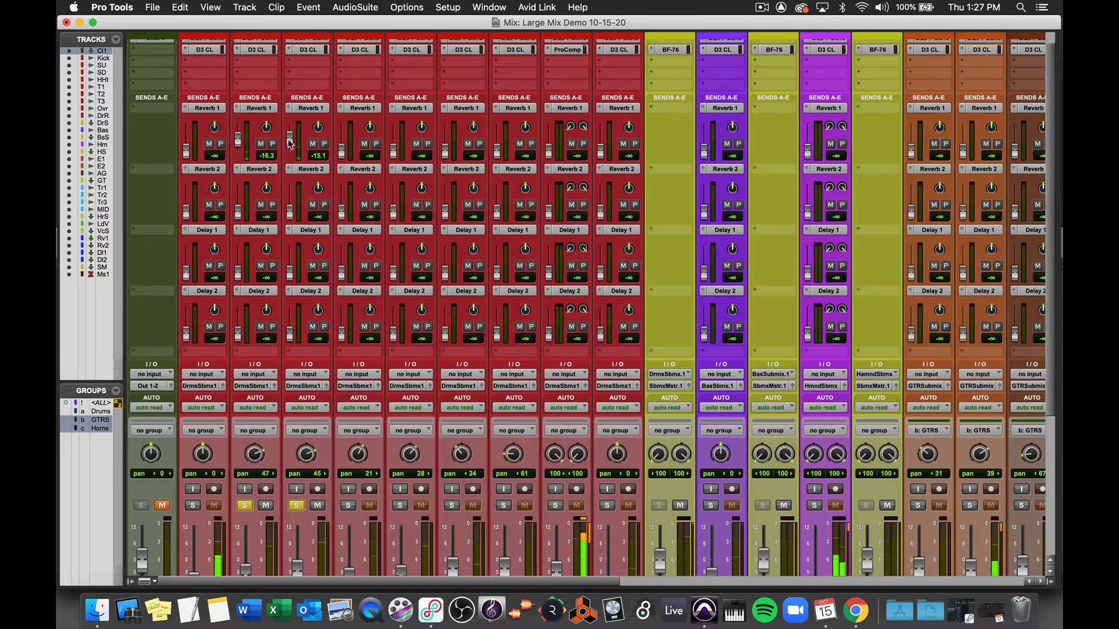
Bypass the BF-2A and Pro Limiter inserts on the SubmixMstr track
scroll(345, 223, right, 15)
scroll(345, 223, up, 1)
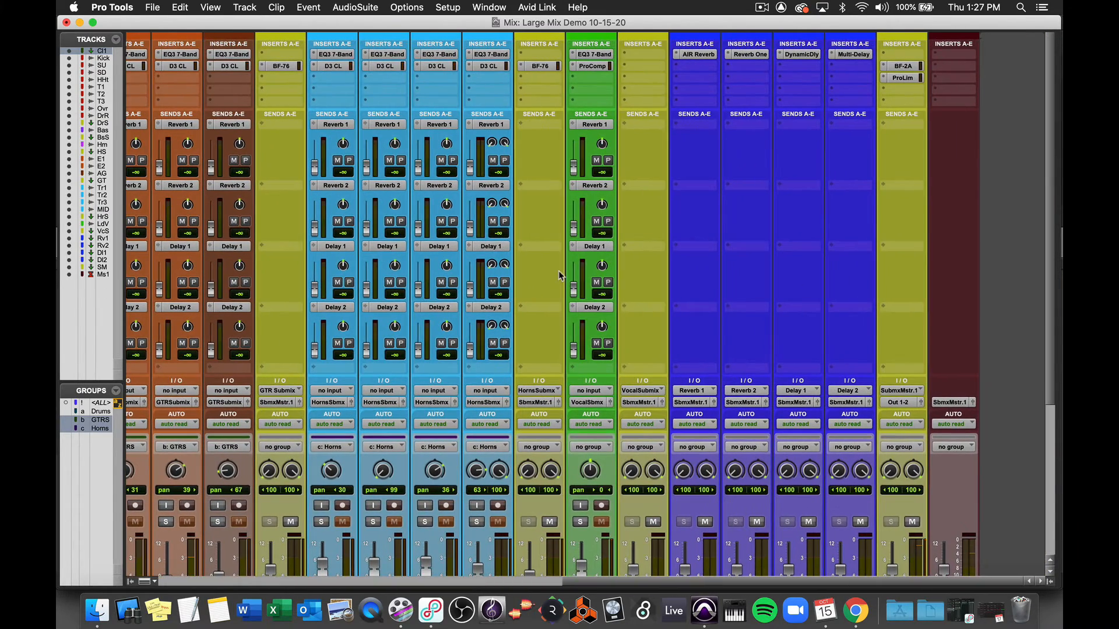
scroll(737, 273, down, 3)
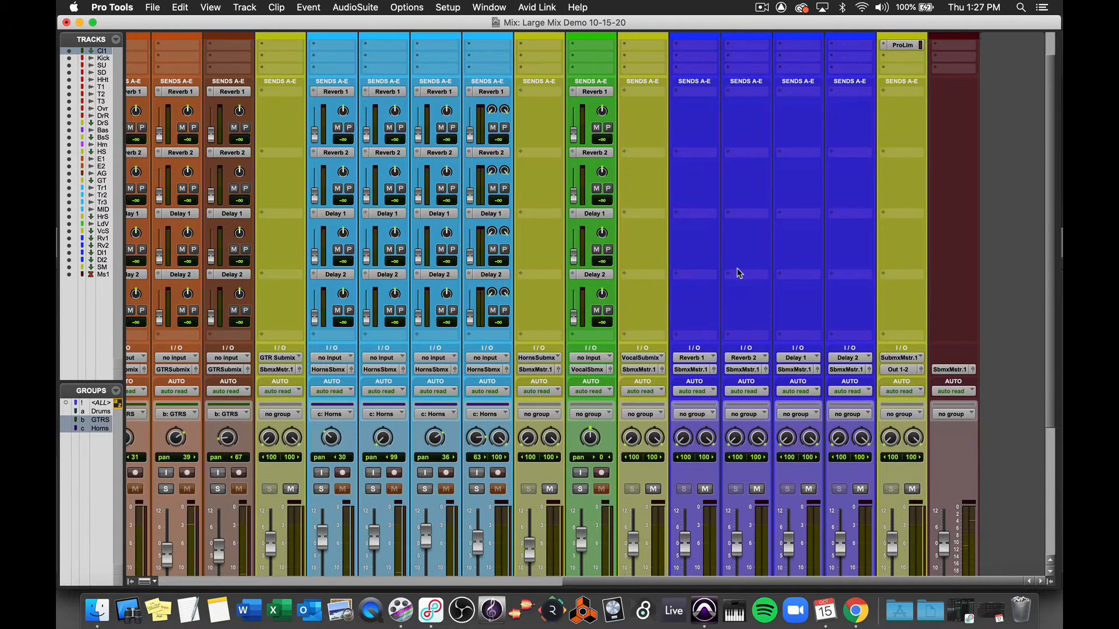
scroll(740, 277, down, 1)
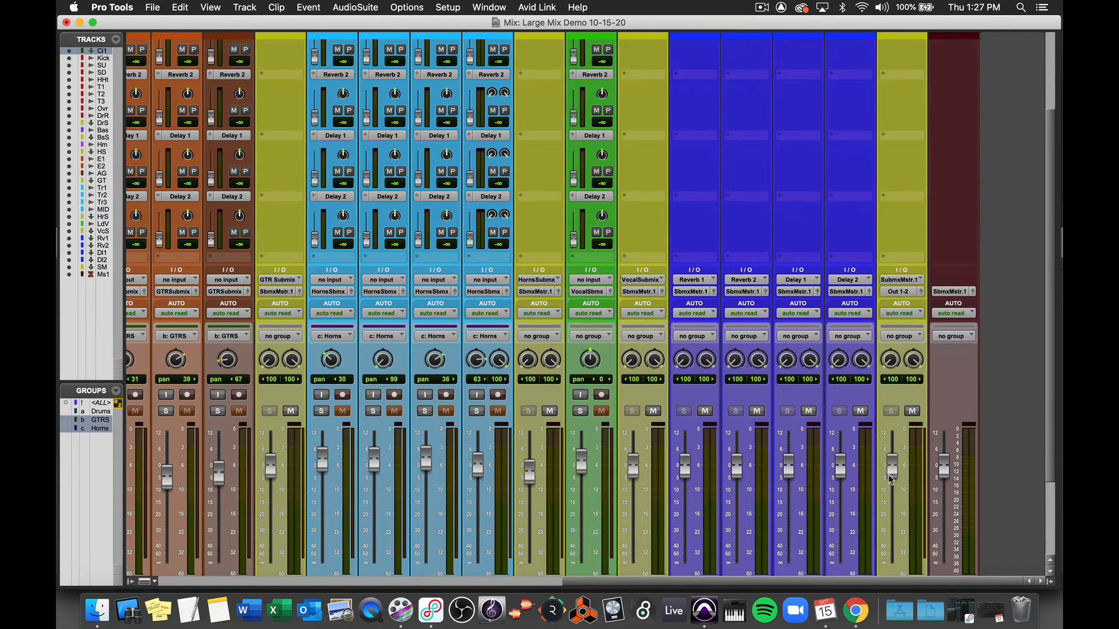
drag(889, 480, 893, 506)
scroll(893, 504, up, 4)
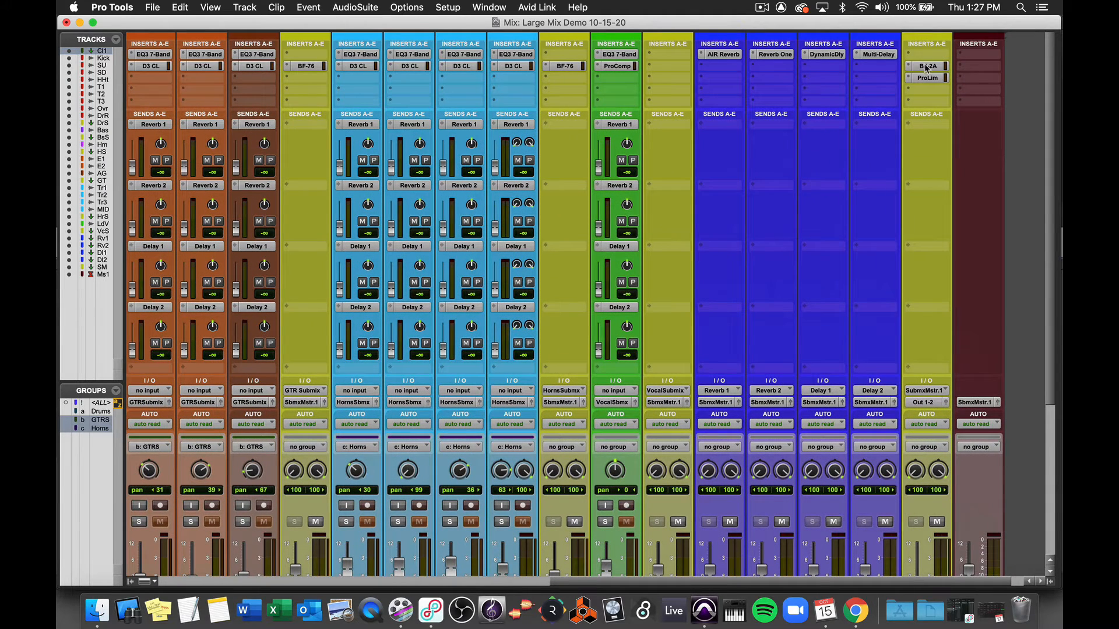
click(926, 67)
click(927, 79)
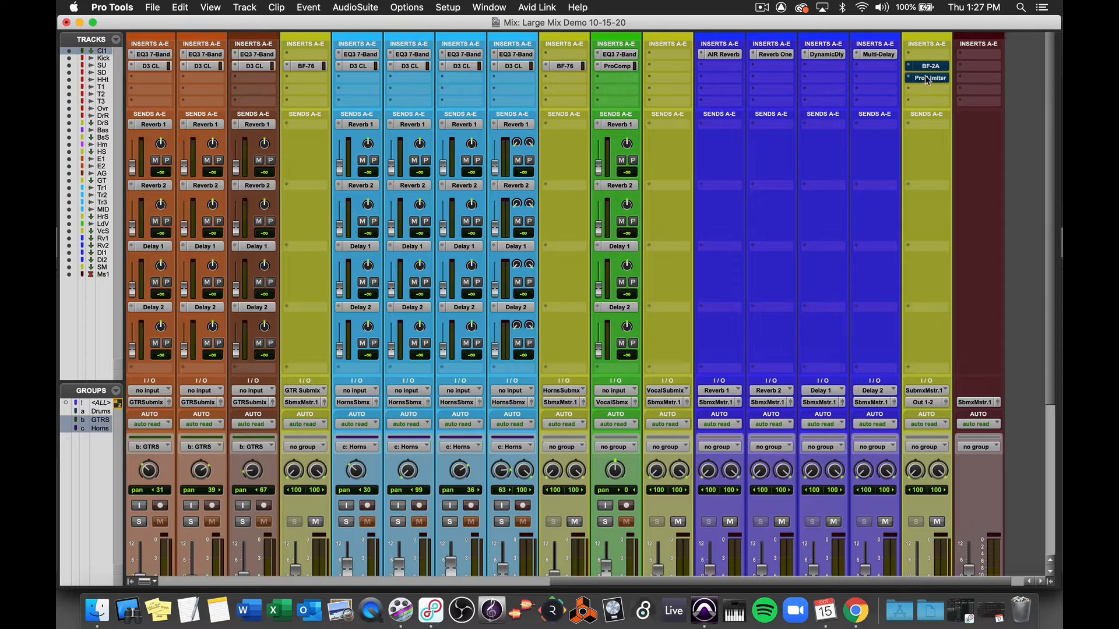
In the AIR Reverb on Reverb 1, set Balance to 68% and the High Frequencies Cut to 7.11 kHz
click(717, 56)
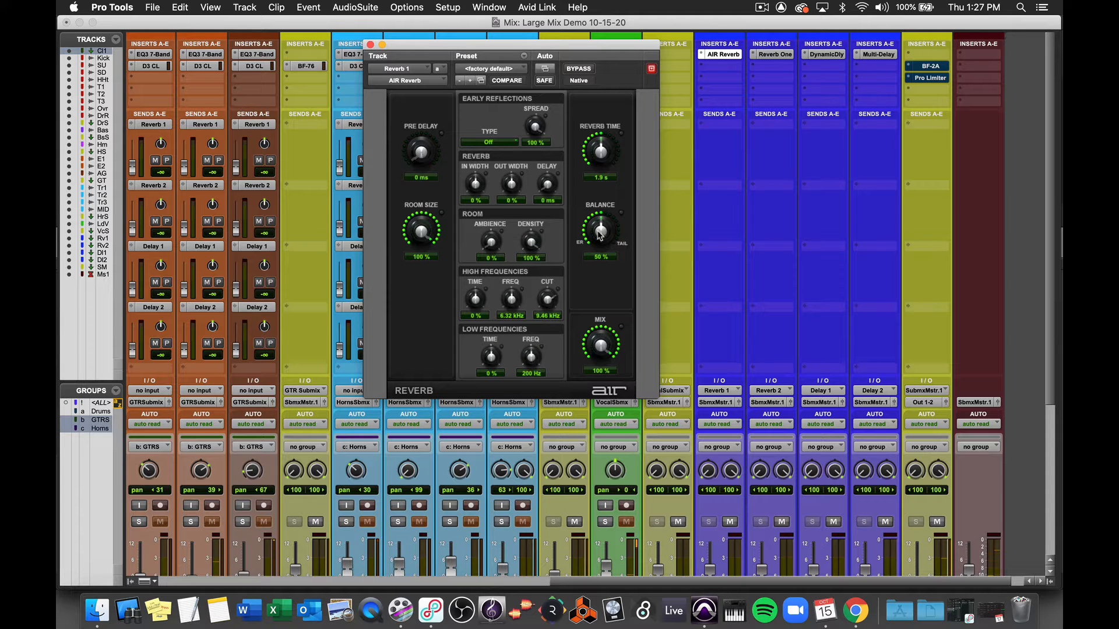
drag(600, 233, 586, 204)
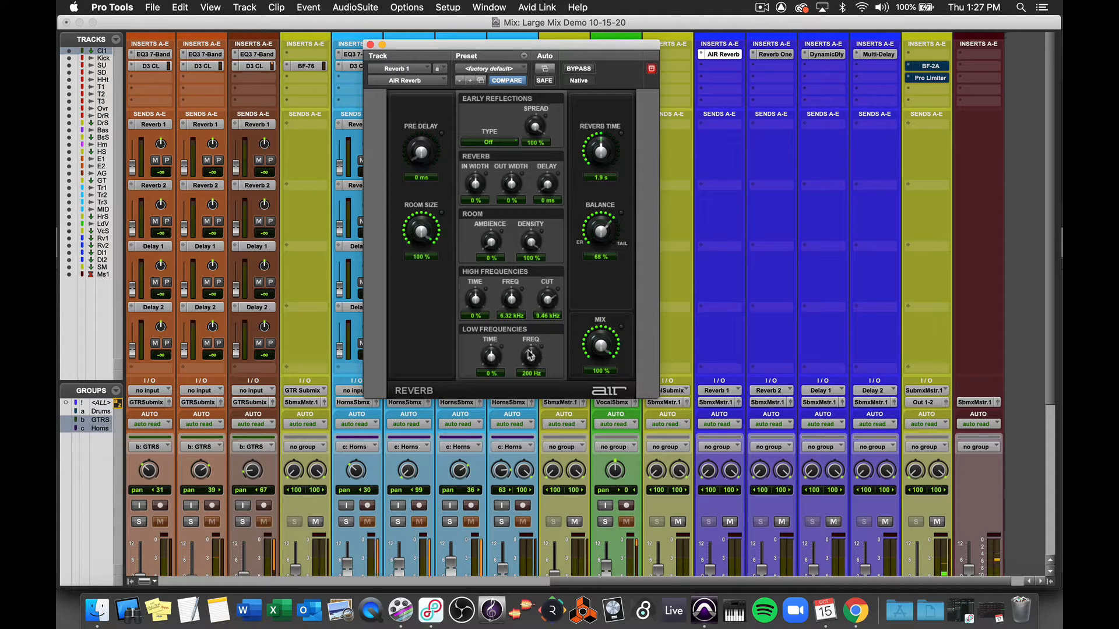
drag(545, 302, 547, 313)
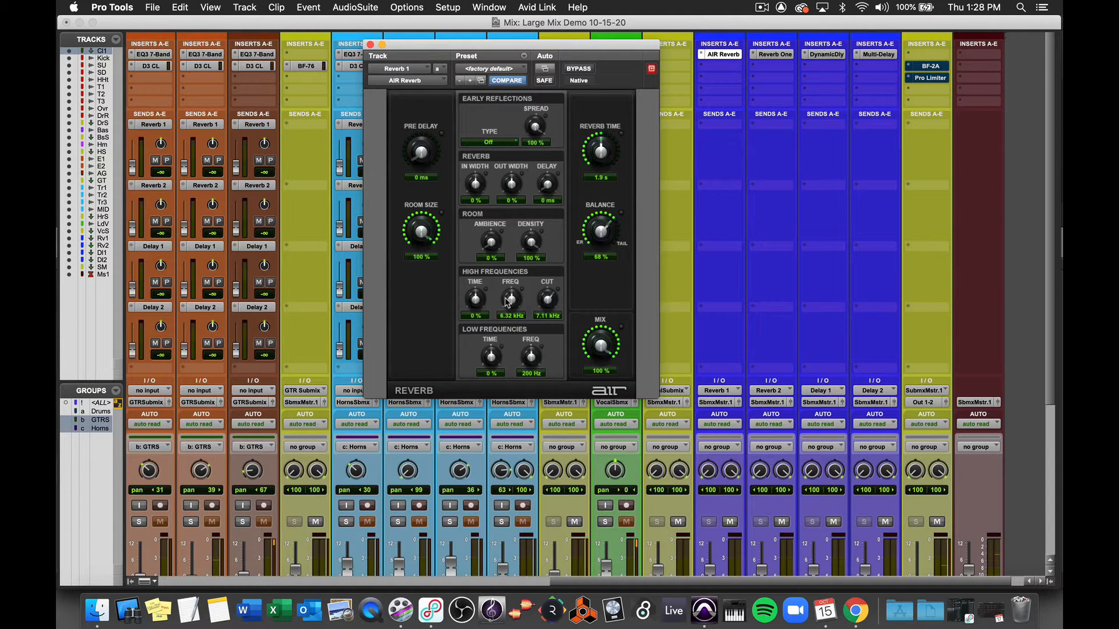
Lower the AIR Reverb's high-frequency Freq and room size, adjust its reverb time, and close the plug-in
drag(508, 302, 504, 312)
drag(423, 225, 432, 296)
drag(592, 157, 594, 171)
drag(579, 167, 586, 150)
click(371, 46)
Unsolo the SnareUp and SnareDown tracks
scroll(412, 229, left, 10)
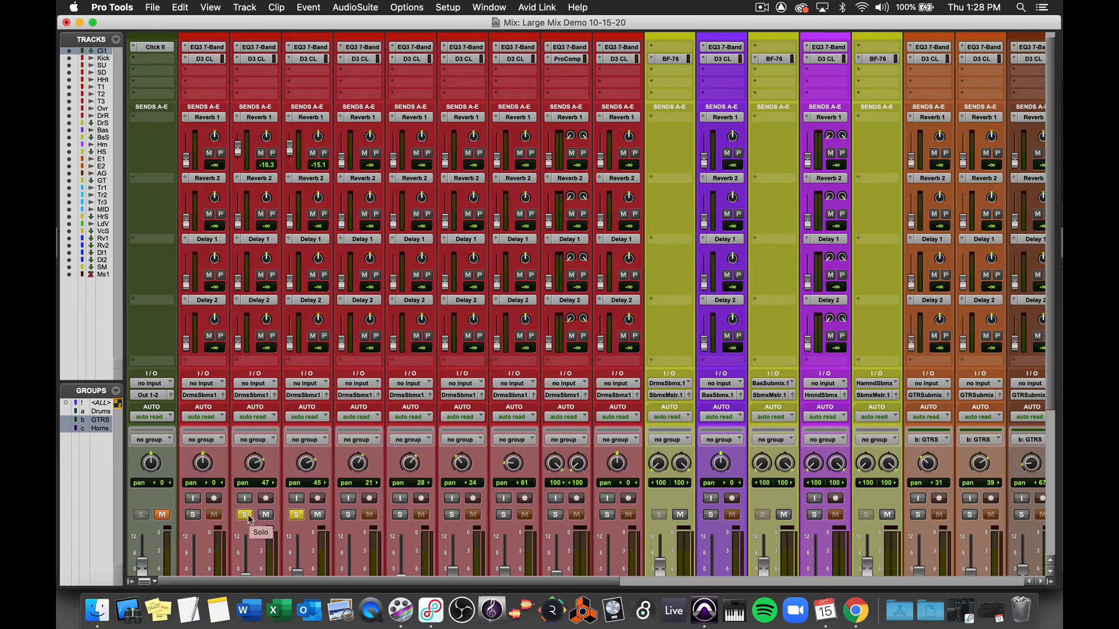
scroll(279, 512, down, 3)
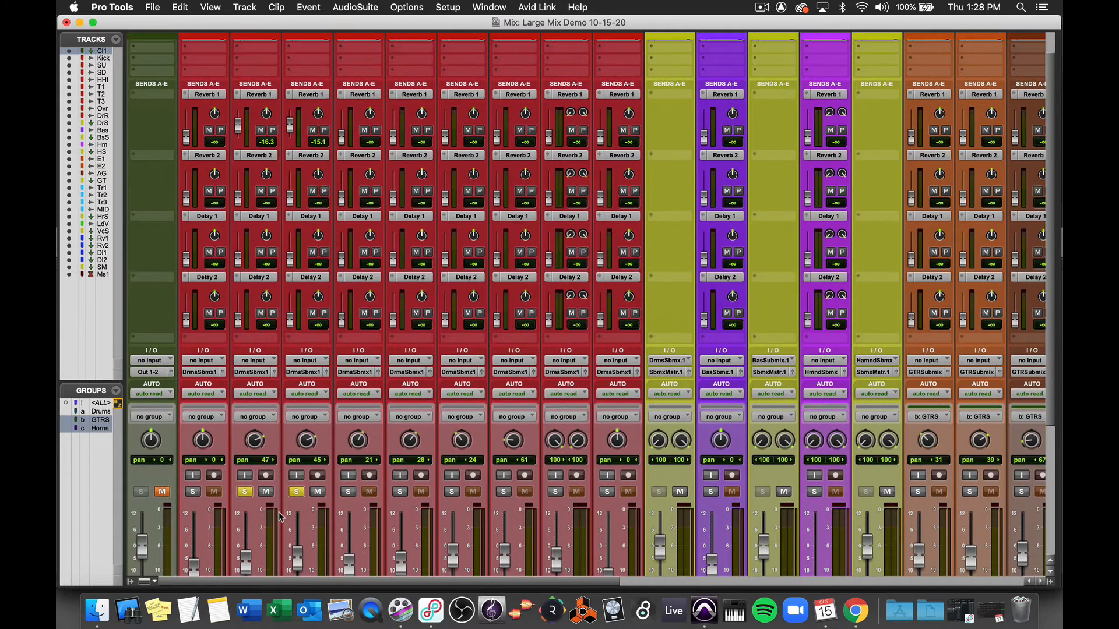
scroll(278, 516, up, 1)
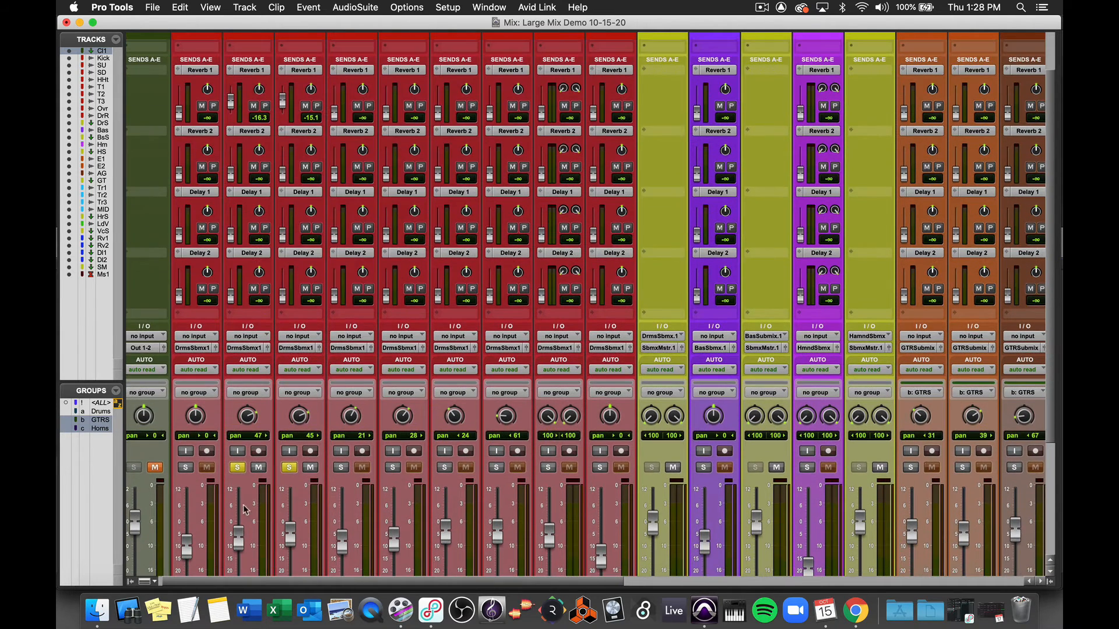
click(235, 468)
click(289, 468)
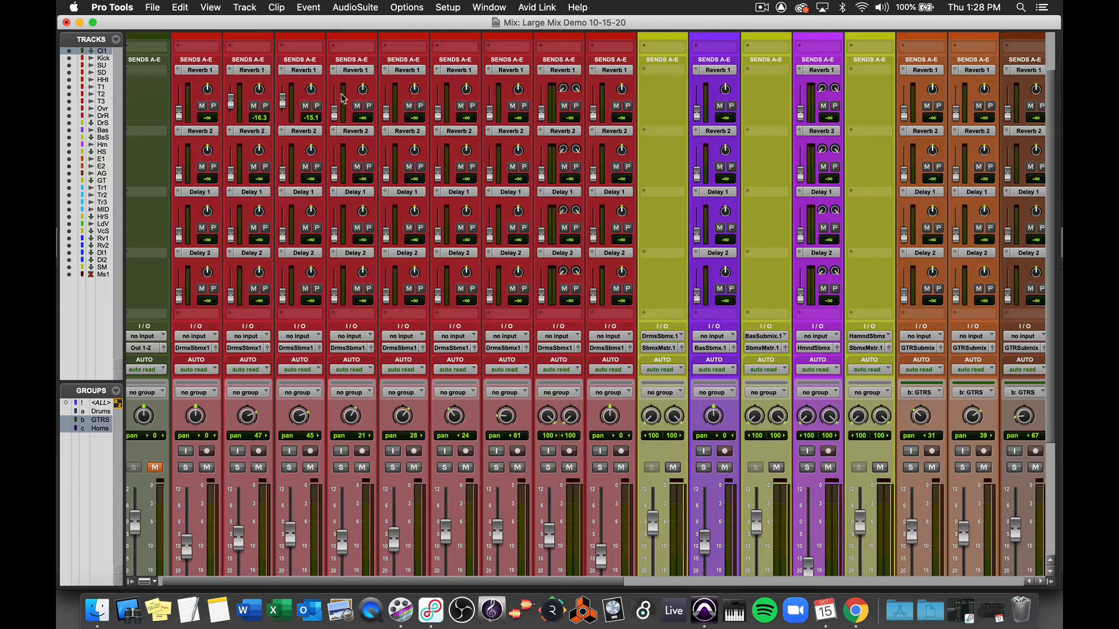
Activate the Drums group and solo all of its tracks
scroll(408, 272, down, 10)
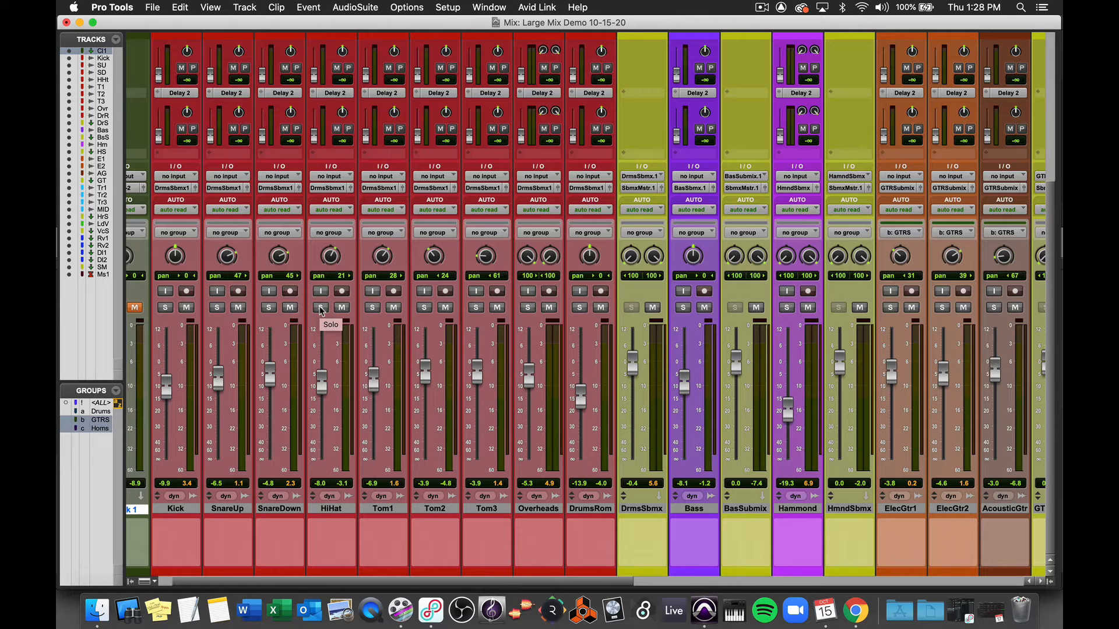
click(98, 412)
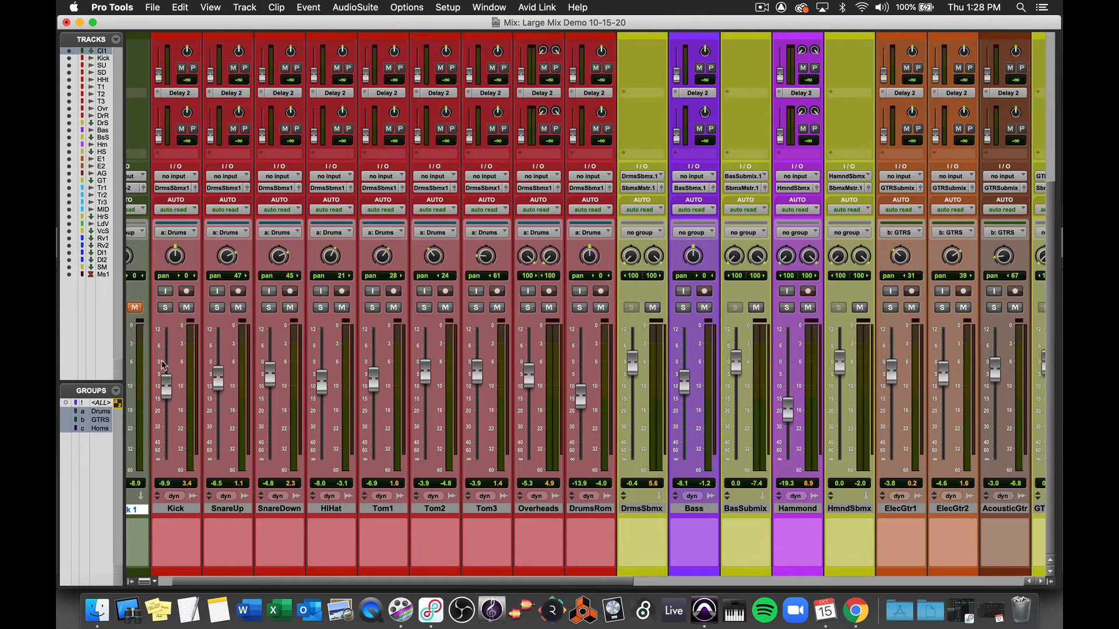
click(217, 308)
Raise the HiHat track's Reverb 1 send to -13.8 dB
scroll(327, 267, up, 5)
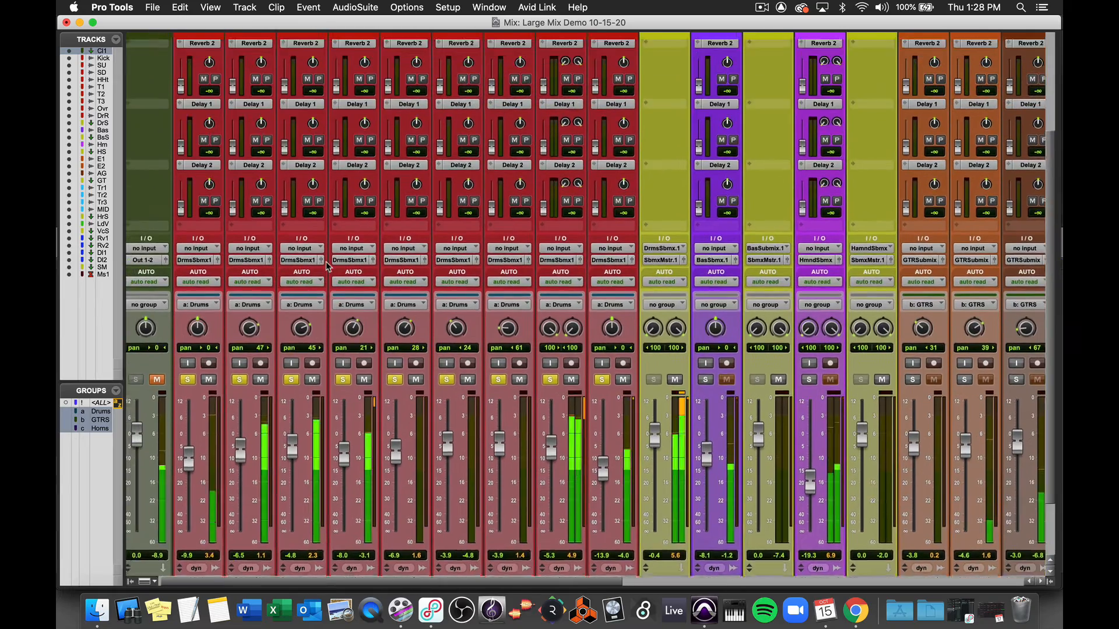
scroll(329, 271, up, 3)
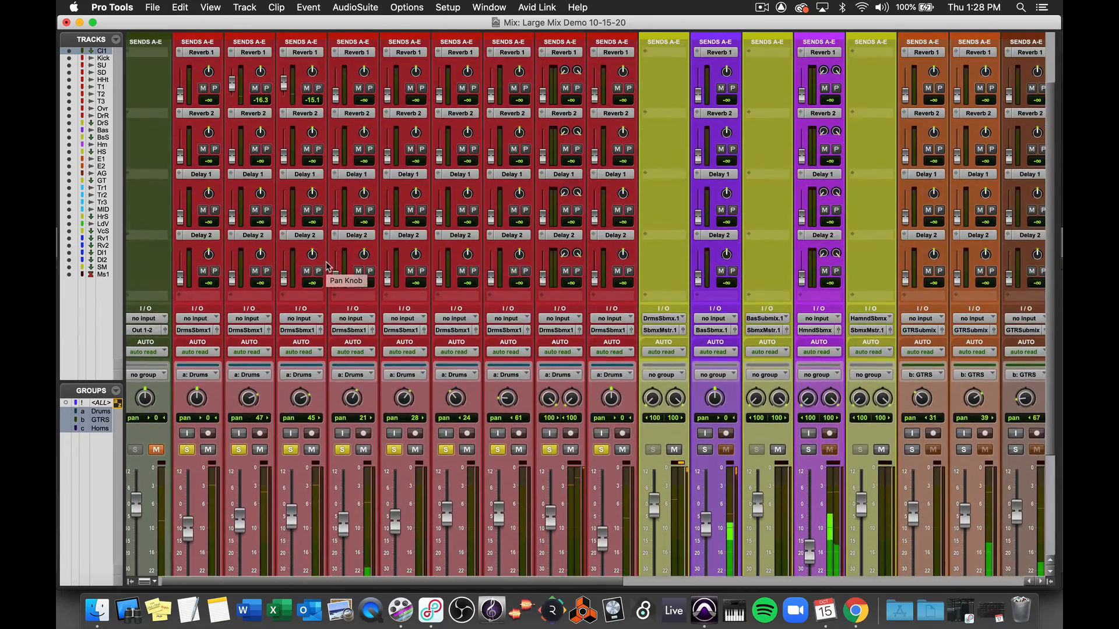
scroll(336, 114, up, 2)
drag(342, 122, 342, 110)
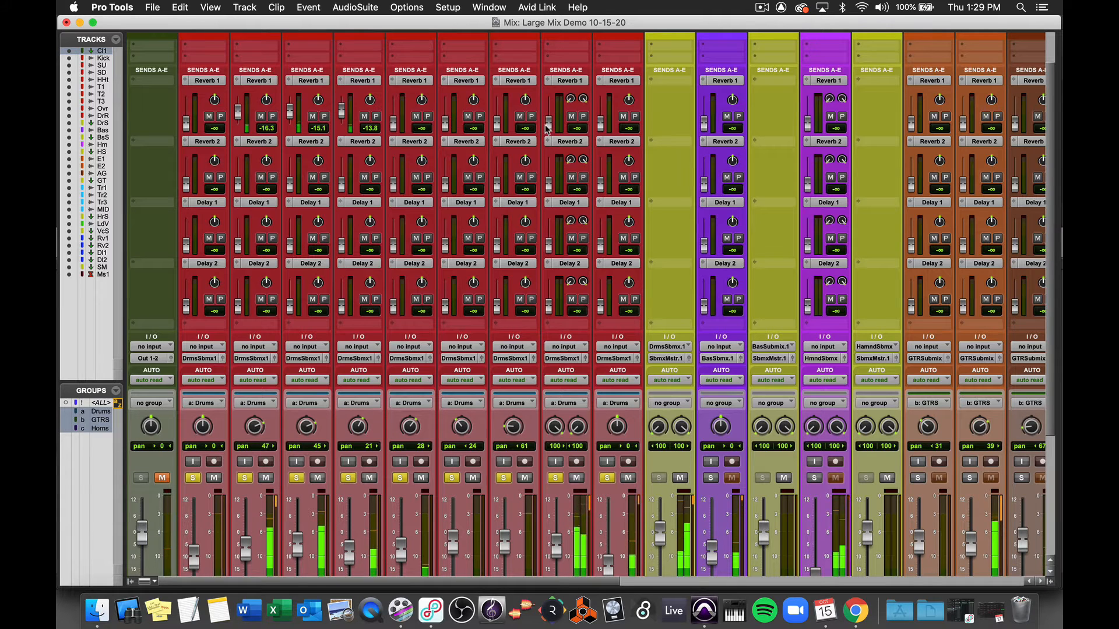
Set the Reverb 1 sends: Overheads -7.4, DrumsRom -4.8, toms 1 to 3 -12.5, -15.1 and -16.3, and Kick -30.4 dB
drag(549, 123, 600, 111)
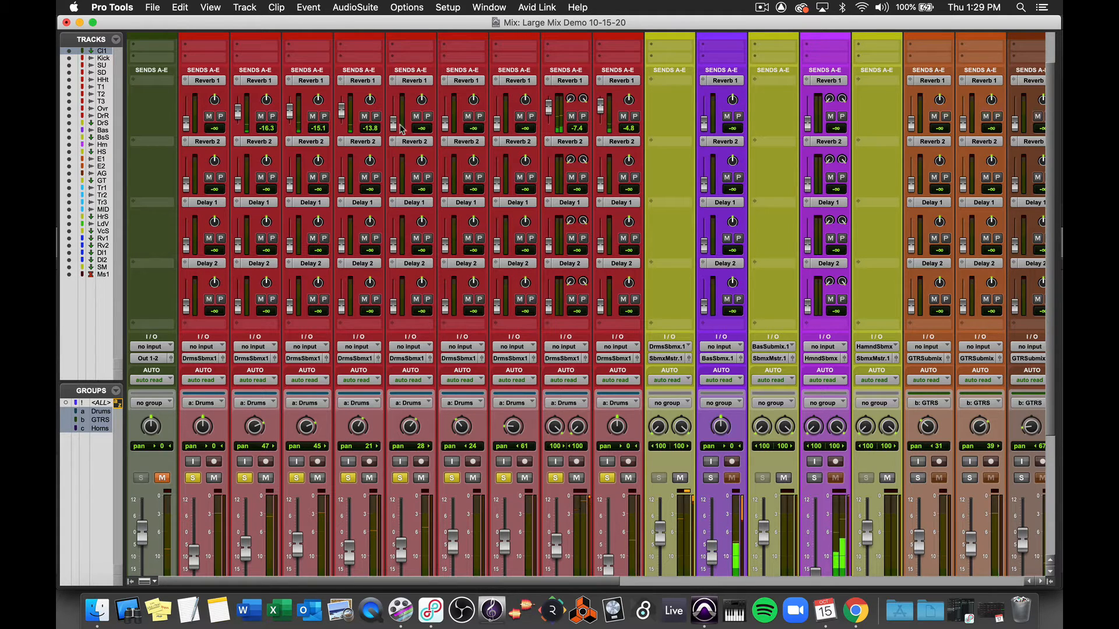
drag(390, 127, 497, 115)
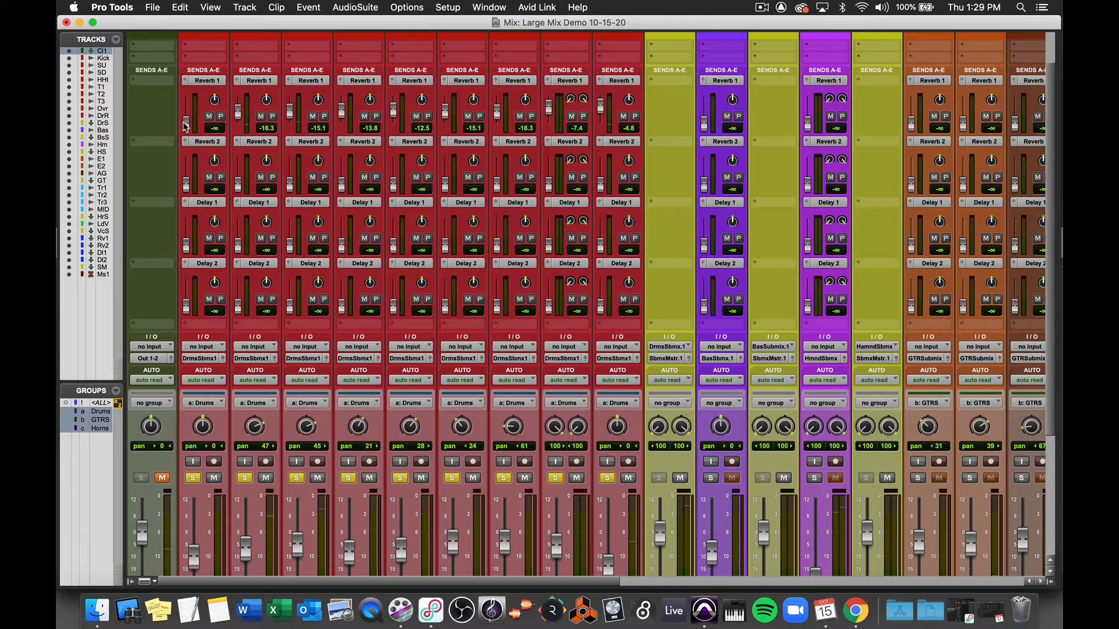
drag(185, 125, 184, 117)
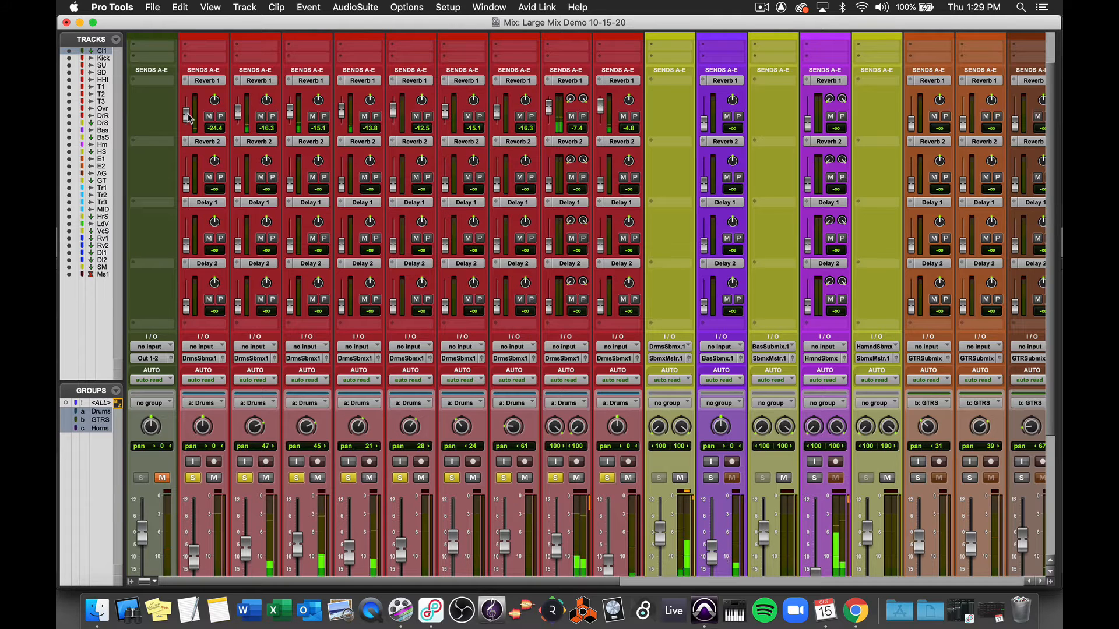
drag(188, 118, 188, 123)
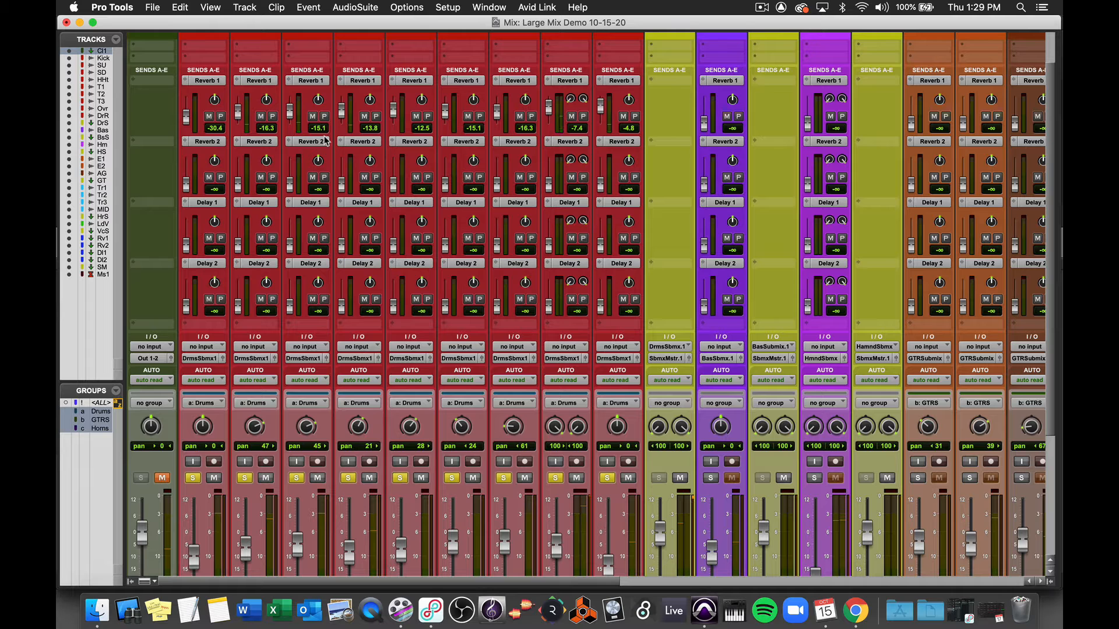
Look over the inserts and sends across the mixer, from the drum tracks to the reverb and delay returns
scroll(327, 140, right, 2)
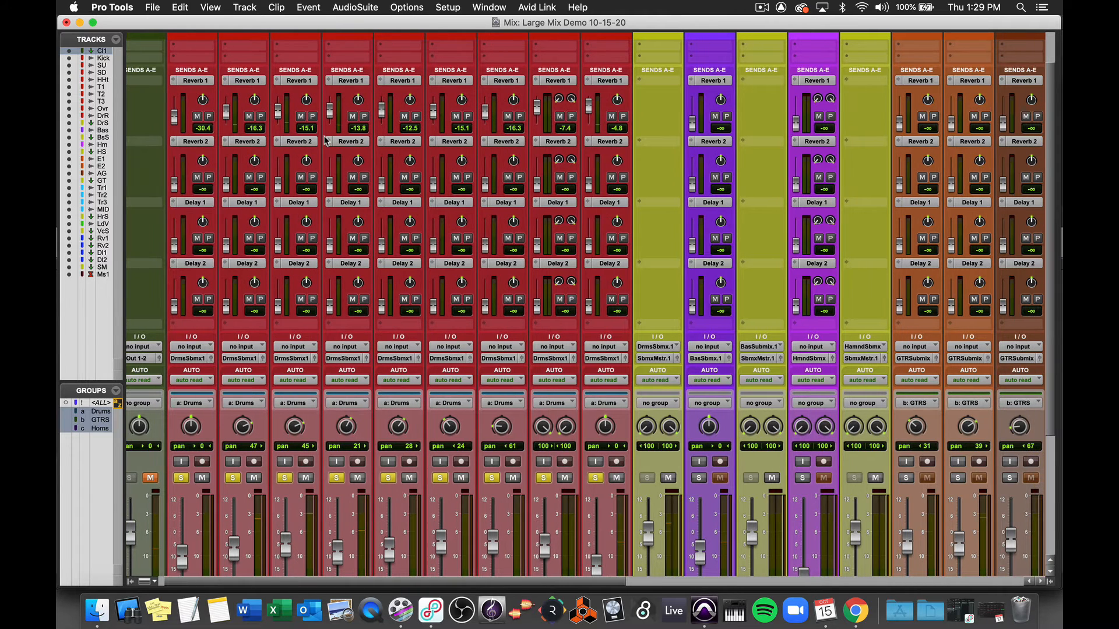
scroll(327, 140, right, 1)
scroll(326, 140, up, 1)
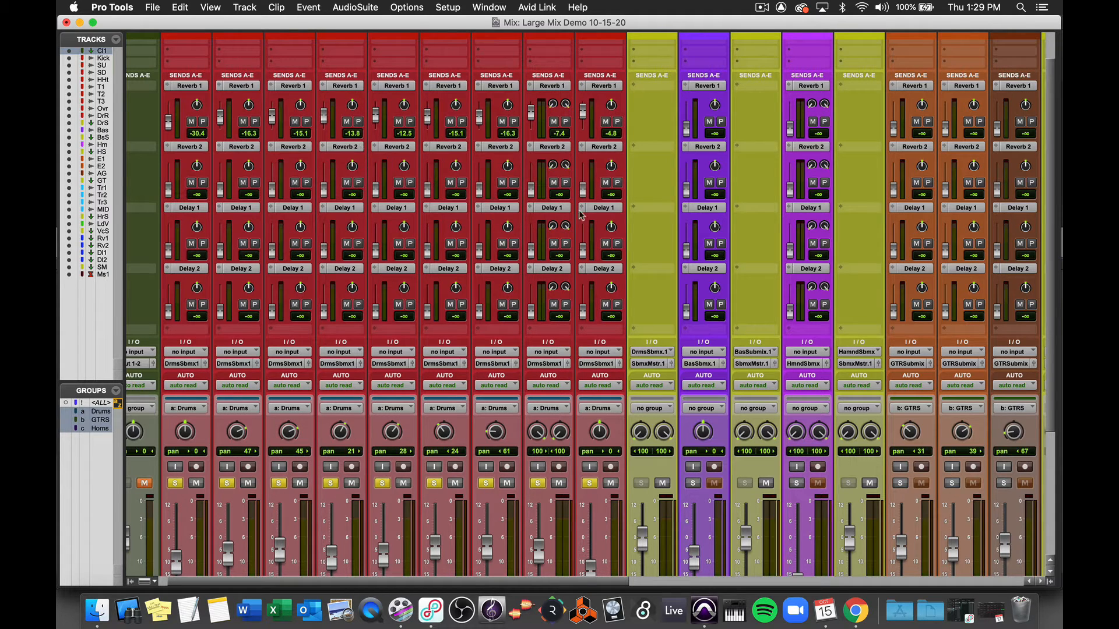
scroll(606, 224, up, 3)
scroll(606, 224, right, 15)
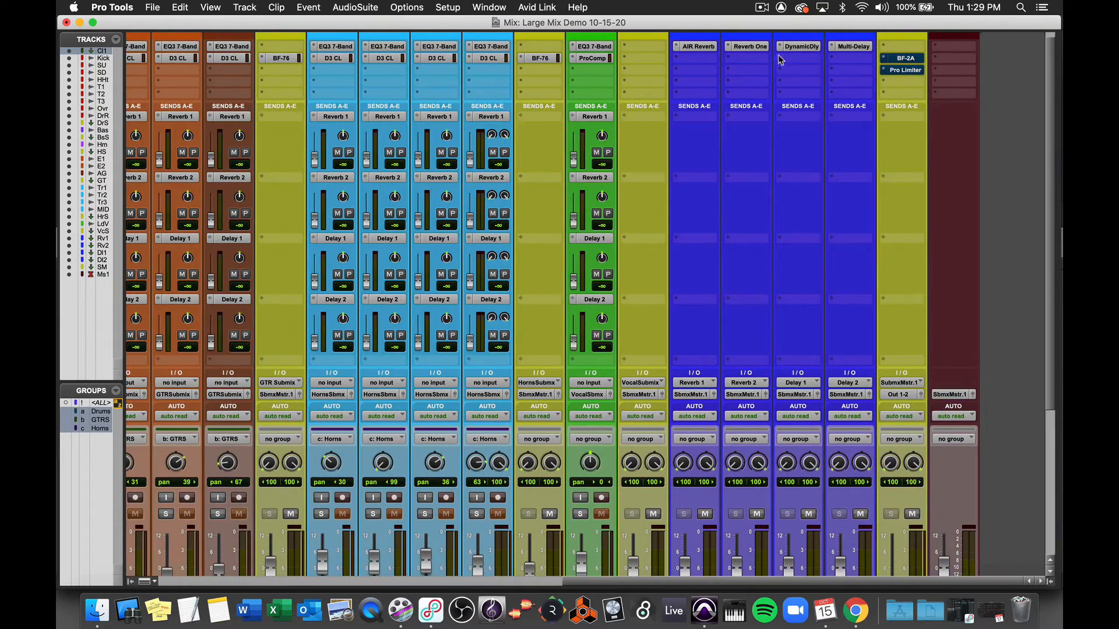
scroll(444, 261, left, 1)
scroll(444, 261, left, 15)
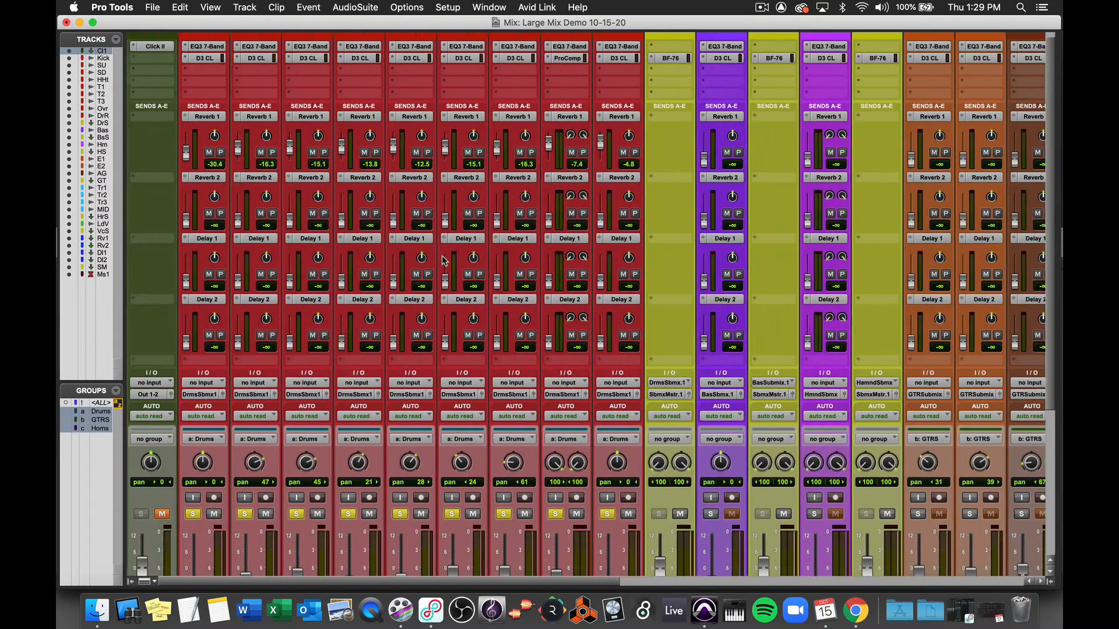
scroll(263, 113, up, 1)
scroll(263, 113, right, 16)
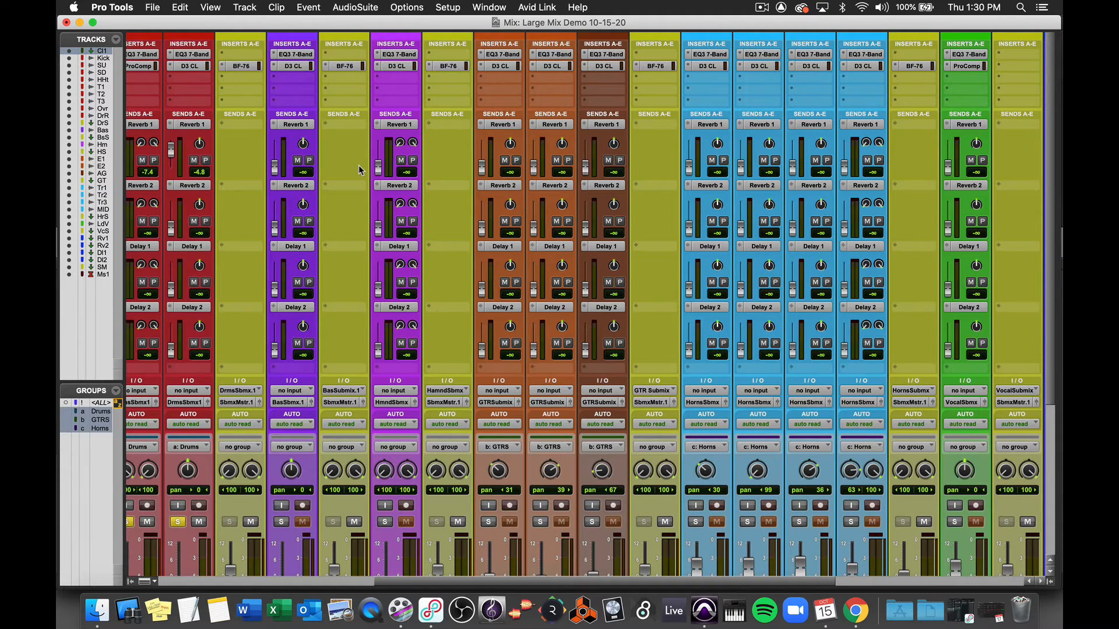
scroll(359, 165, left, 15)
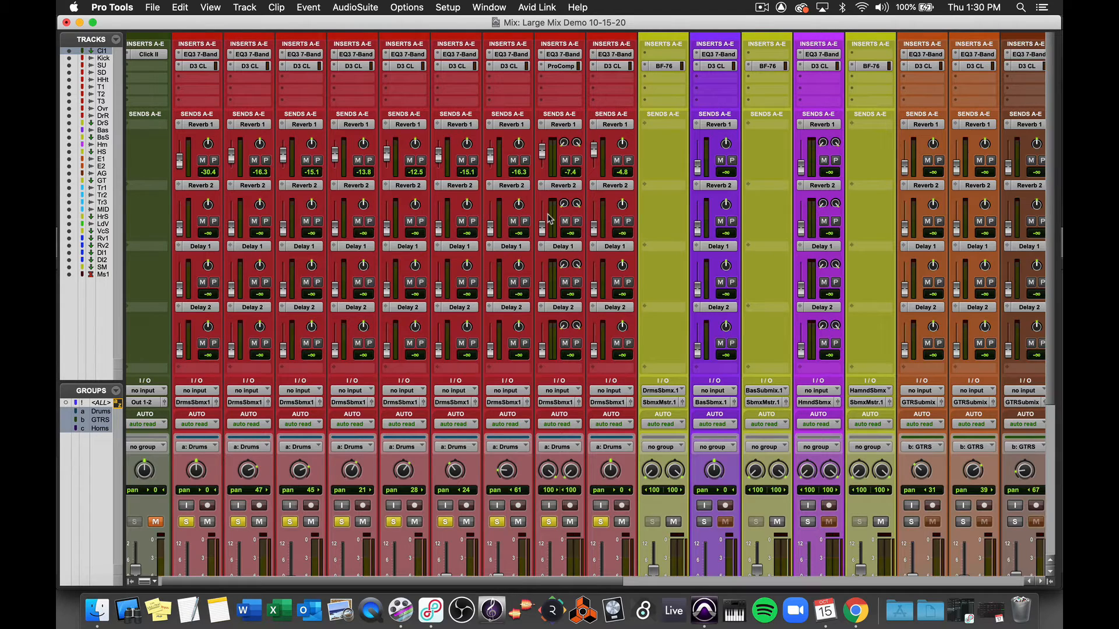
Solo the lead vocal track and raise its Reverb 2 send to -13.8 dB
scroll(547, 218, right, 15)
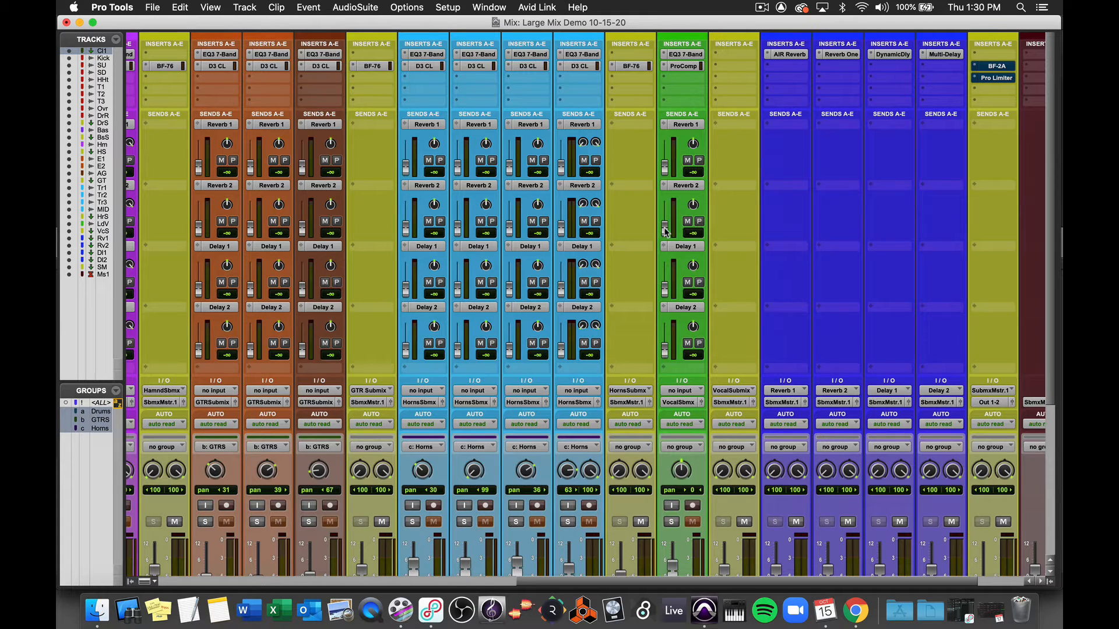
click(672, 522)
scroll(642, 266, left, 12)
scroll(553, 312, right, 10)
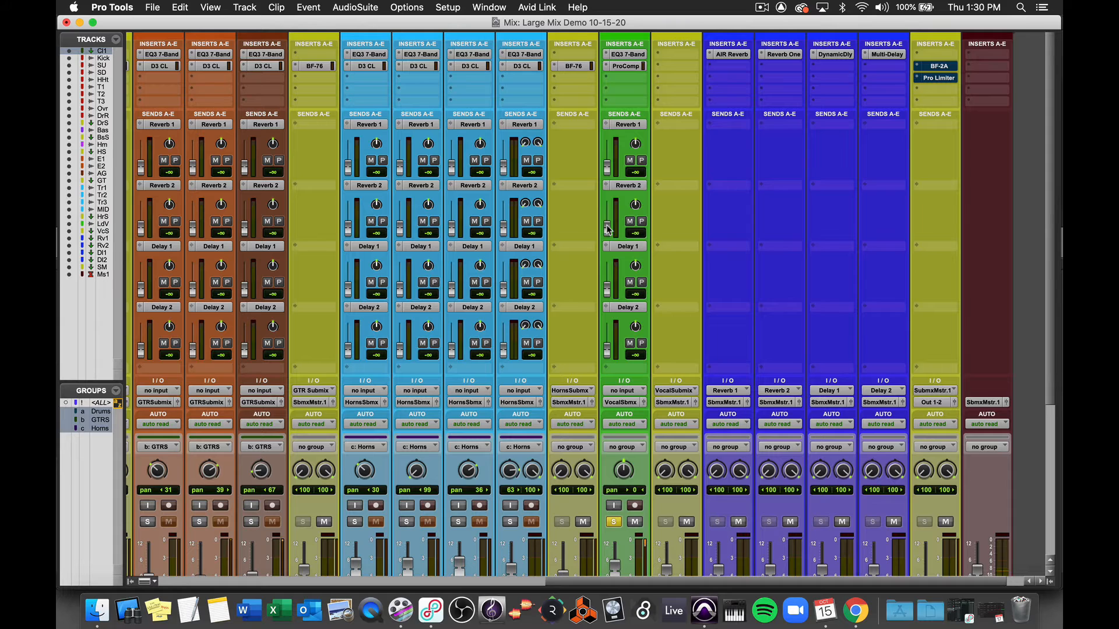
drag(607, 229, 607, 216)
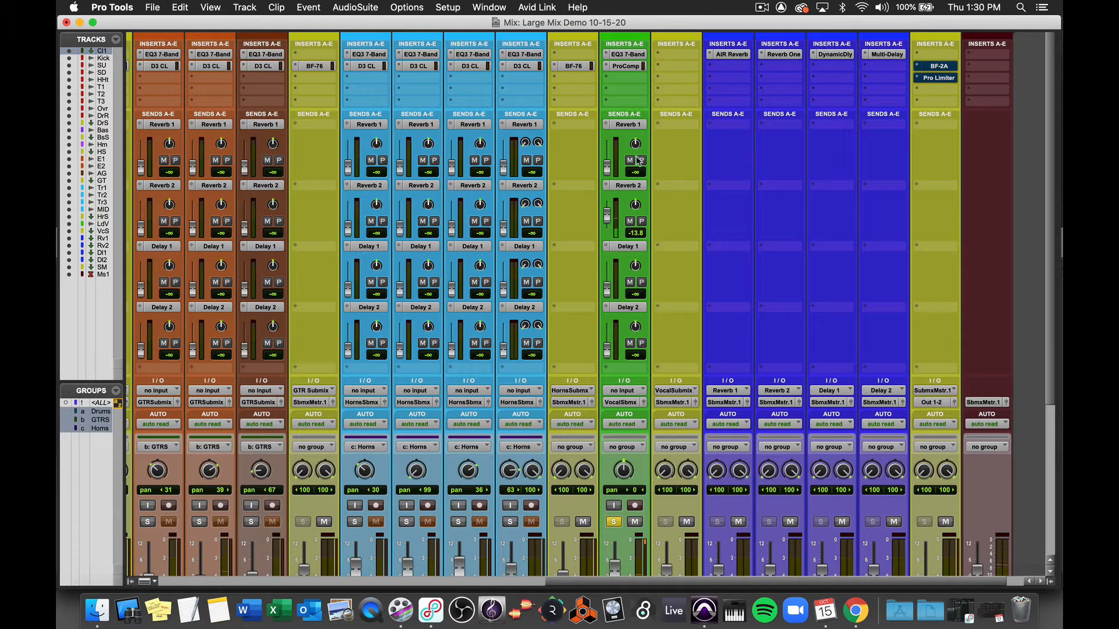
Adjust the pre-delay of the Reverb One plug-in on the Reverb 2 return, and close the plug-in
click(784, 55)
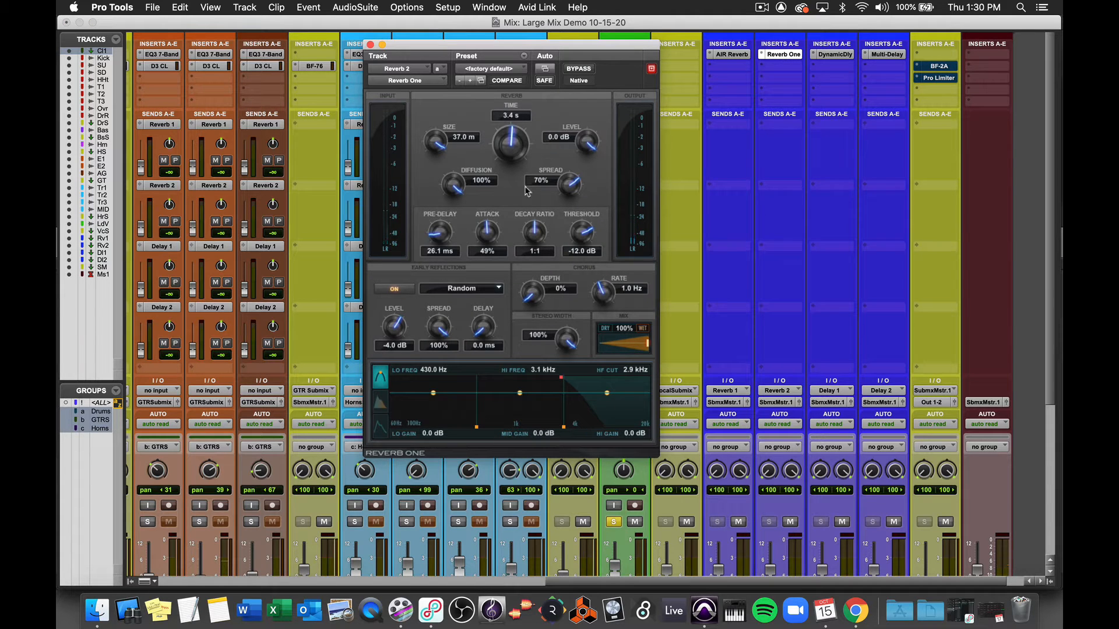
drag(433, 235, 426, 214)
click(370, 44)
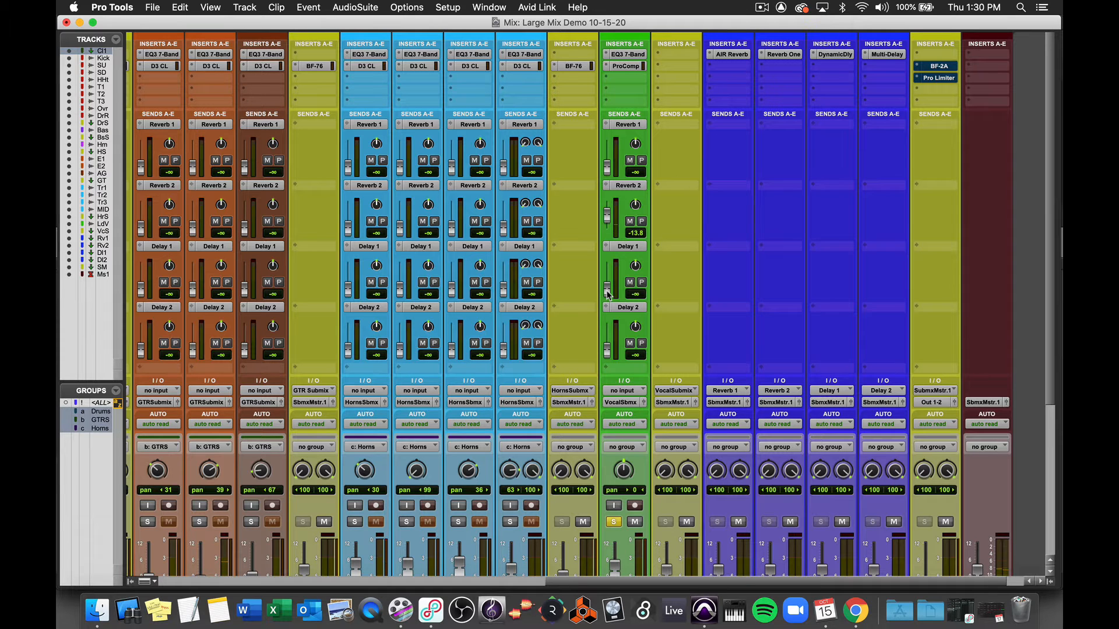
Set the lead vocal's Delay 1 send to -13.8 dB and adjust the delay time and feedback of the Delay 1 return's Dynamic Delay
drag(607, 295, 606, 279)
drag(606, 278, 607, 283)
click(832, 55)
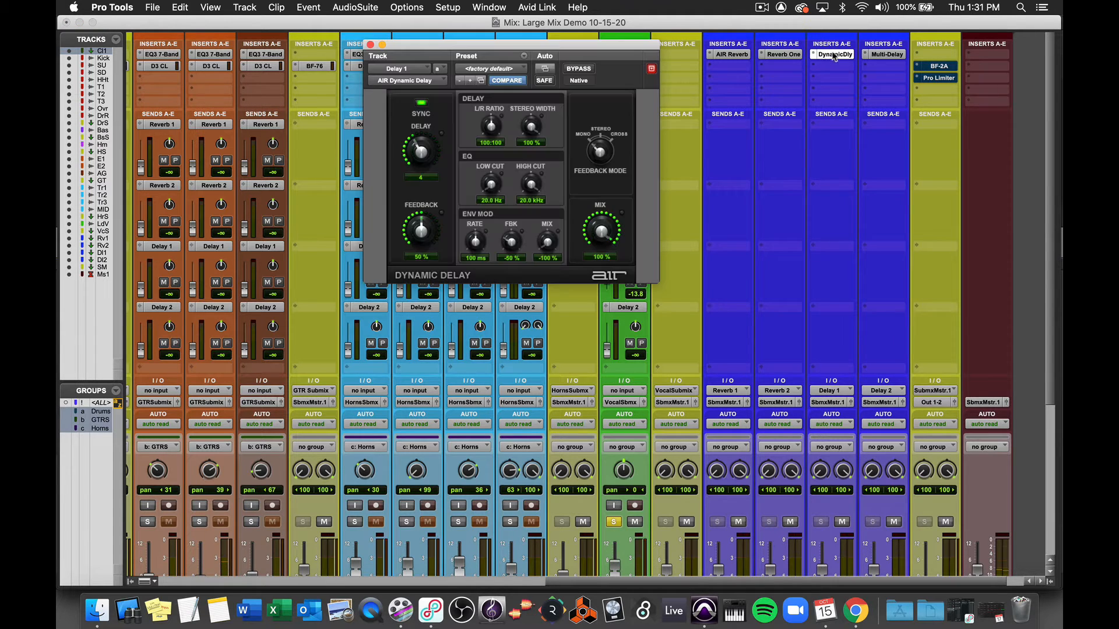
drag(420, 157, 416, 168)
drag(421, 235, 419, 259)
click(370, 45)
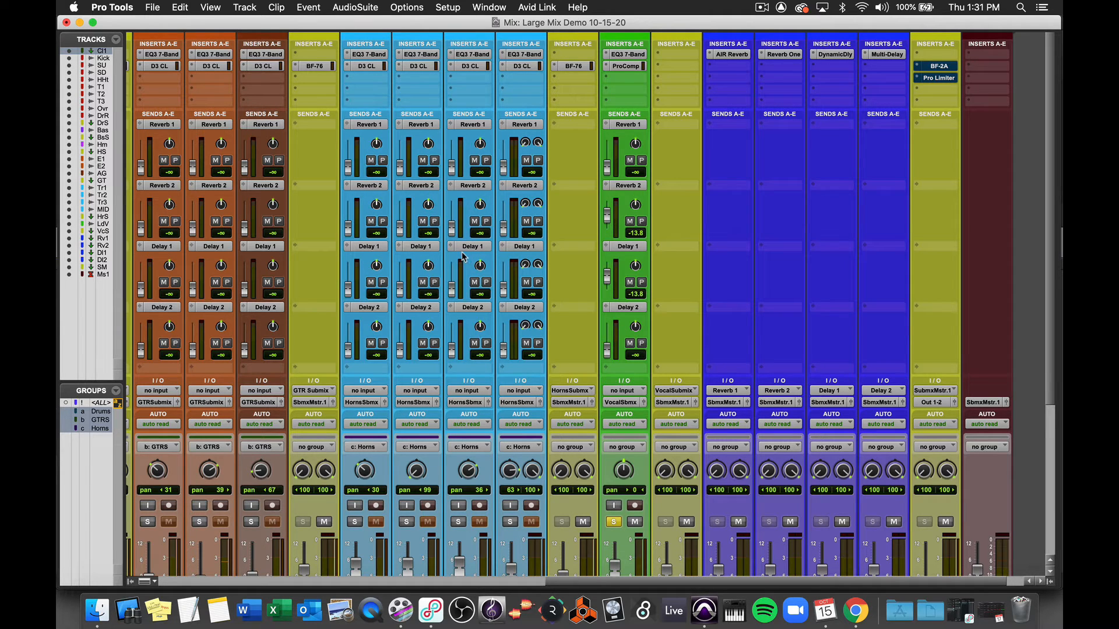
Review the sends and faders on all instrument tracks, submixes and effects returns
scroll(461, 252, left, 10)
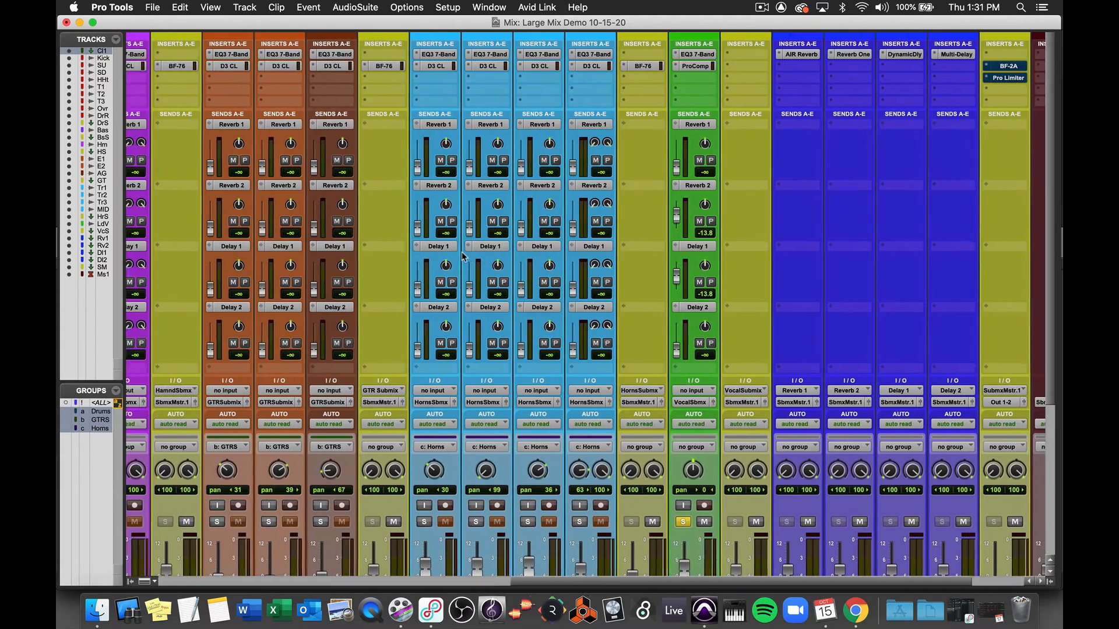
scroll(462, 256, left, 1)
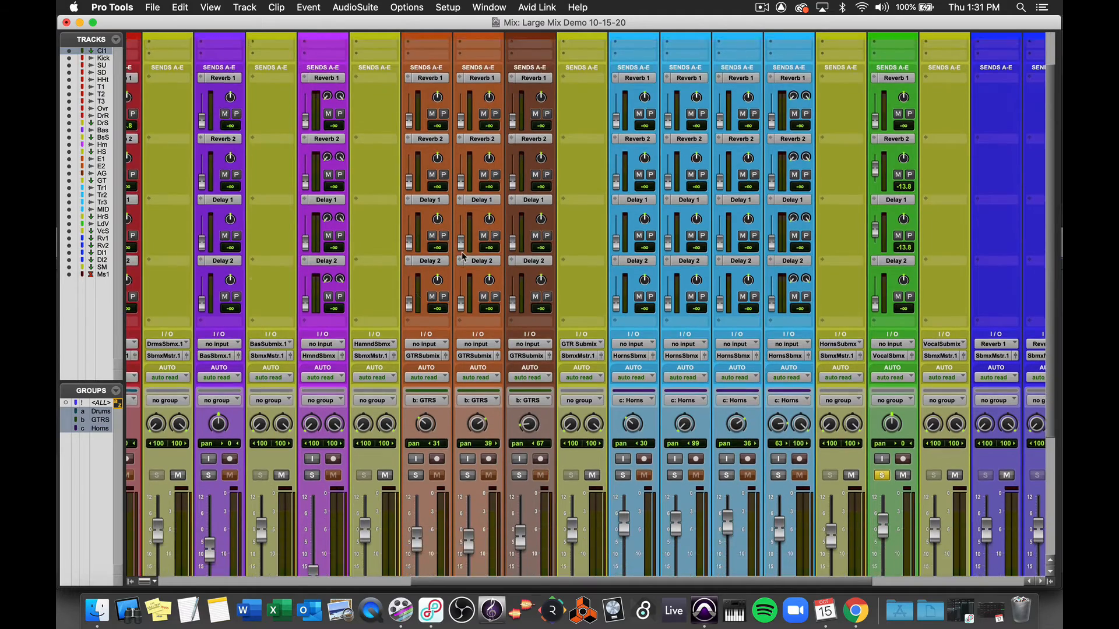
scroll(462, 252, down, 4)
scroll(506, 336, down, 4)
scroll(506, 336, left, 6)
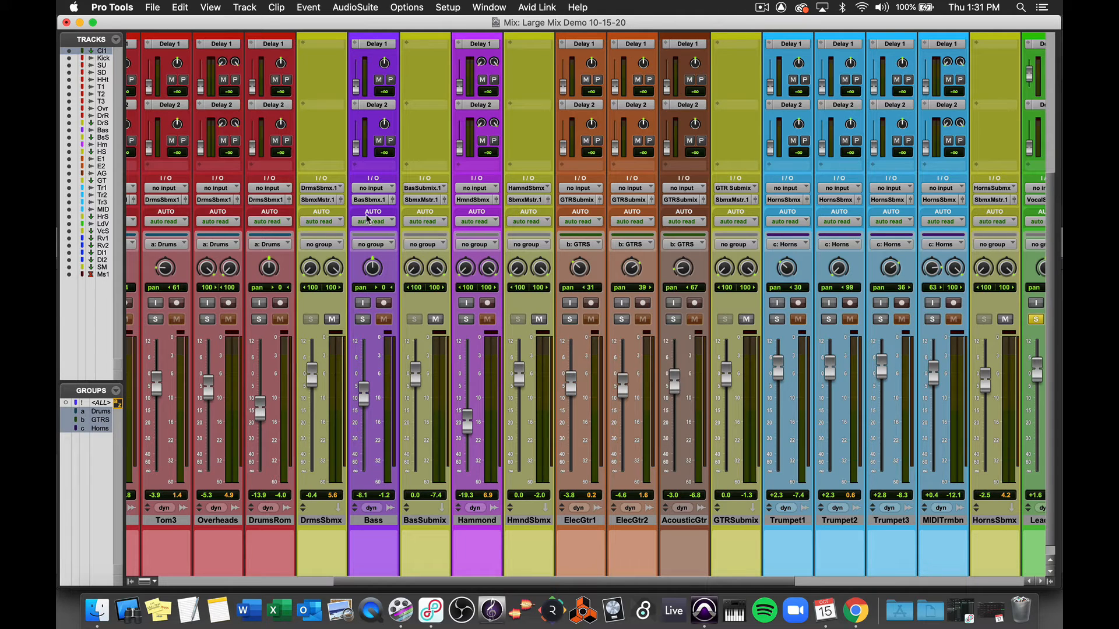
scroll(367, 217, up, 8)
scroll(367, 217, left, 1)
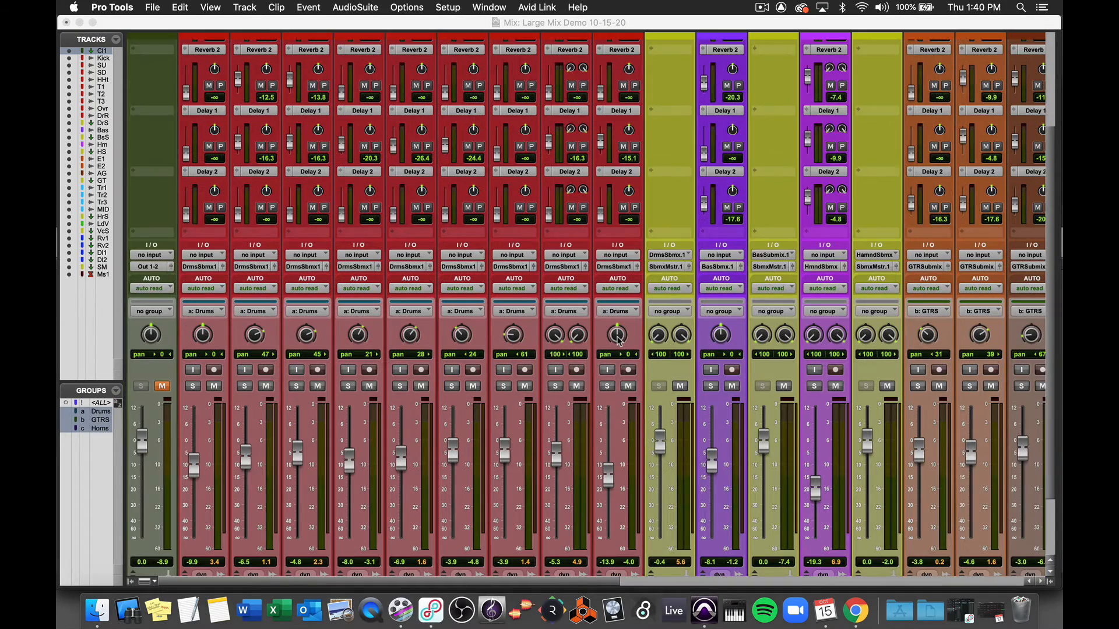
scroll(618, 340, up, 5)
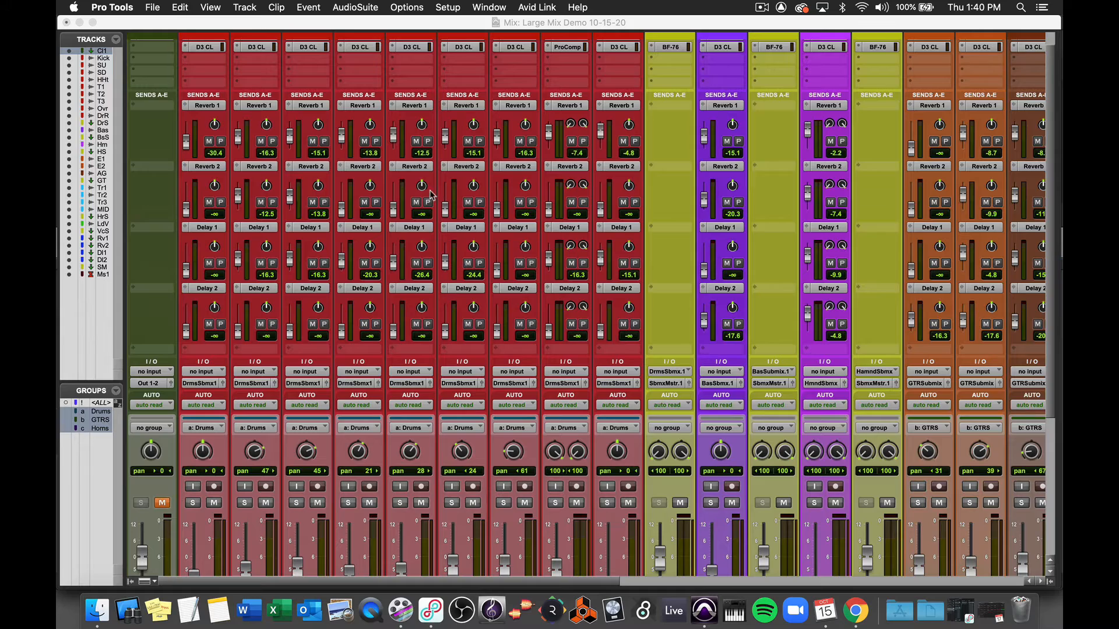
scroll(483, 174, right, 3)
scroll(484, 173, right, 15)
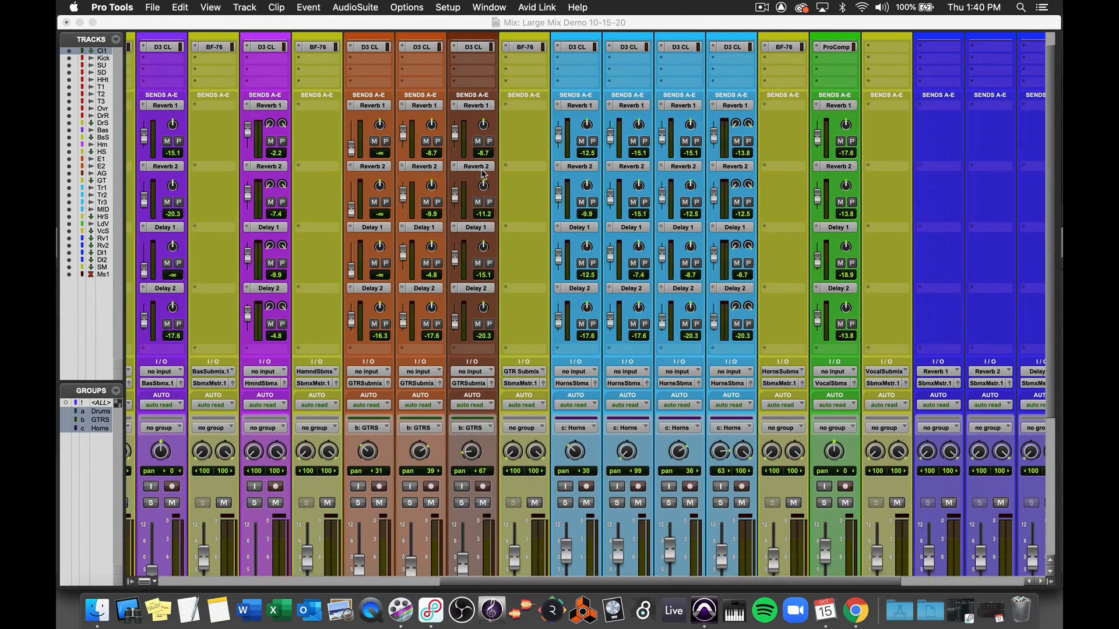
scroll(481, 173, right, 6)
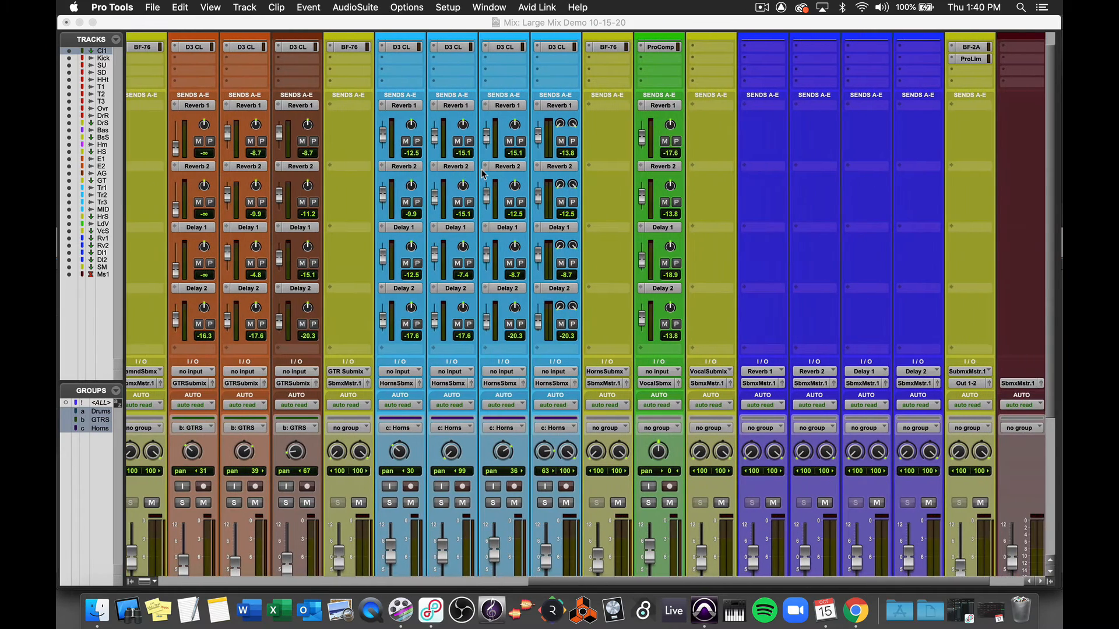
scroll(482, 173, right, 2)
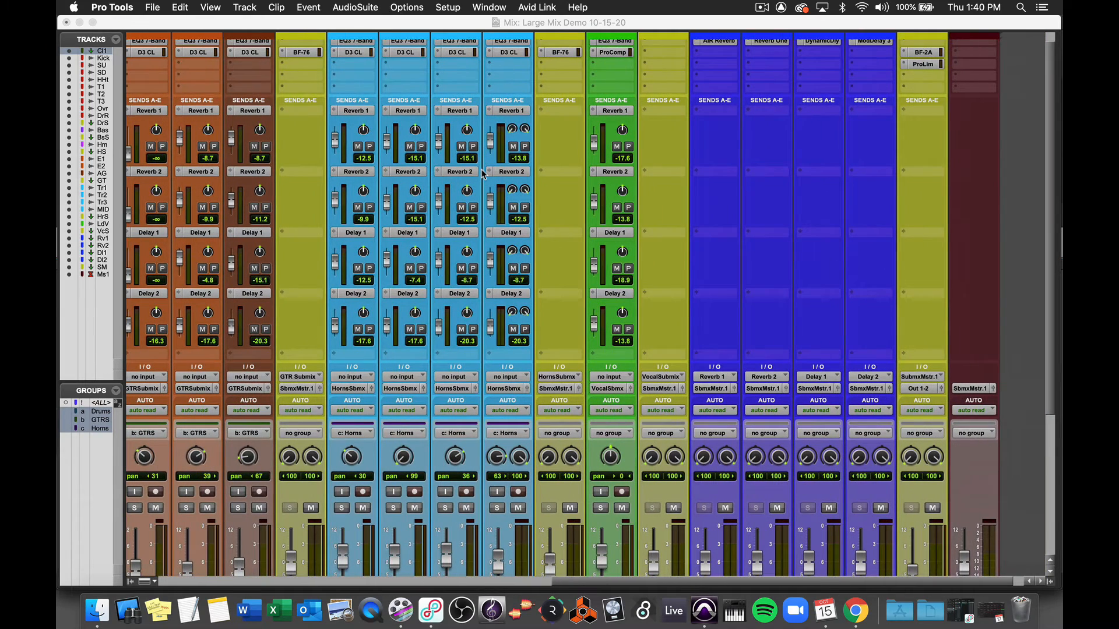
scroll(482, 173, right, 1)
scroll(481, 173, up, 1)
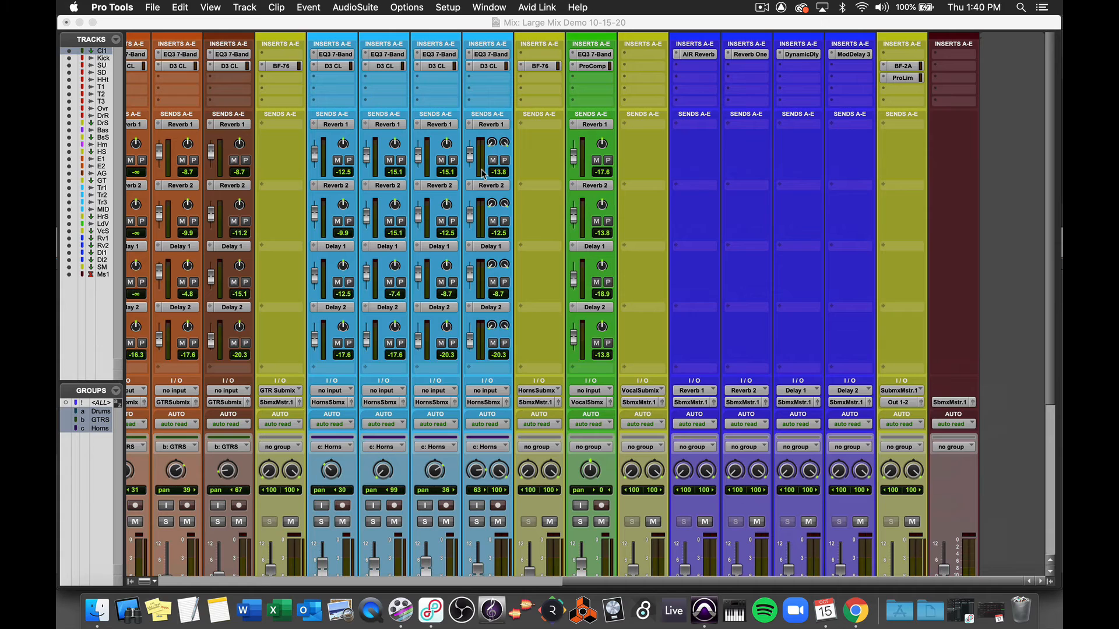
Lower the submix master's fader and play back the full mix
scroll(754, 418, down, 6)
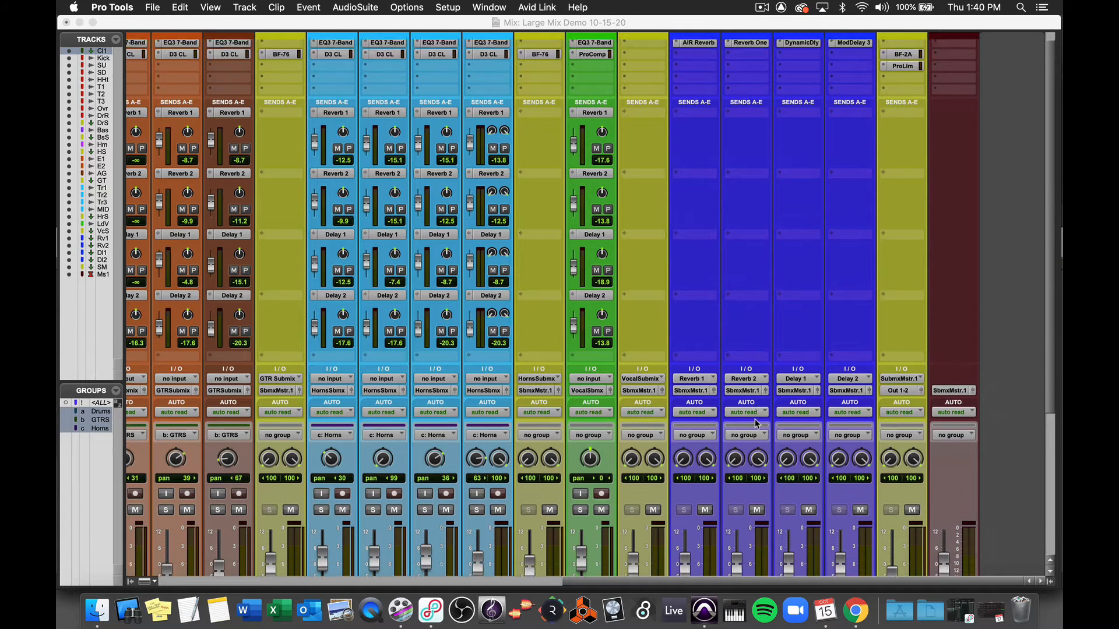
drag(892, 518, 893, 532)
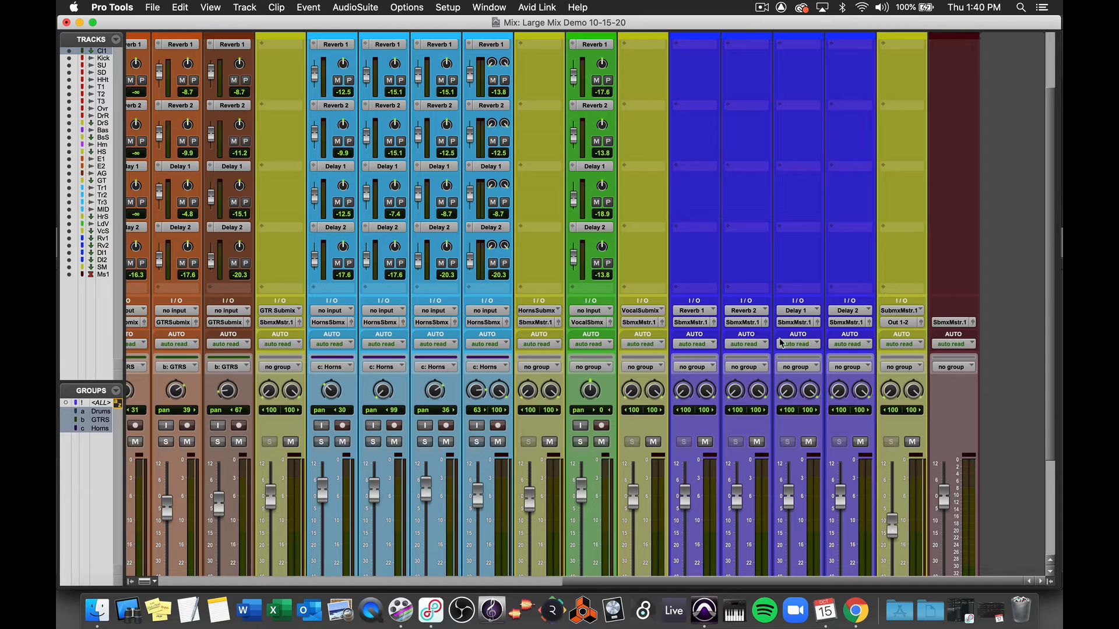
key(space)
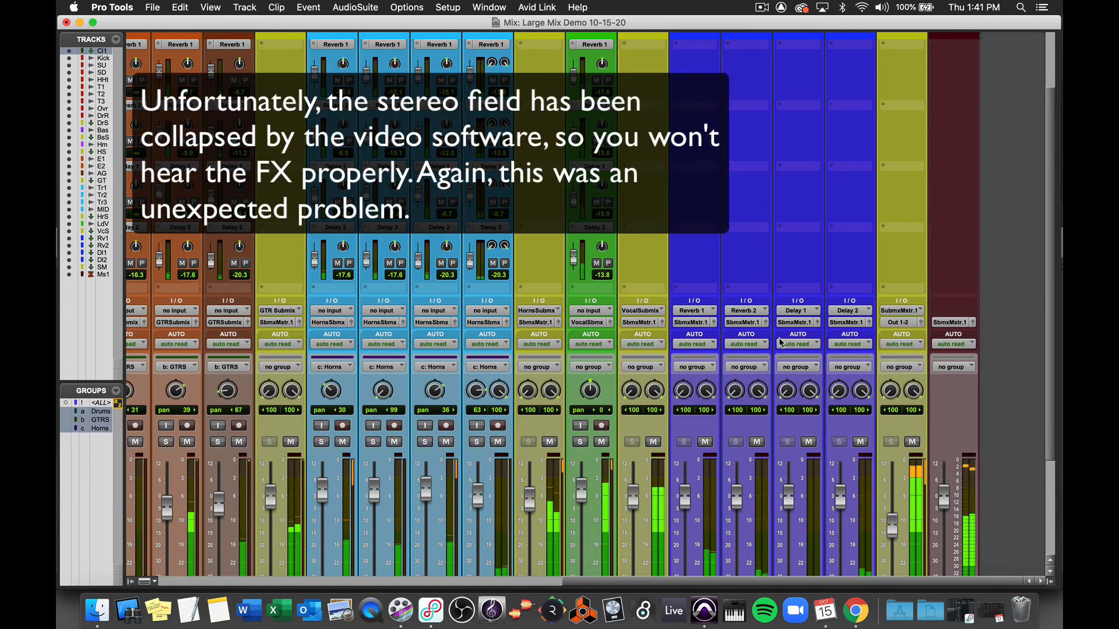
Compare the reverb and delay send levels across the drum, bass, Hammond, guitar, horn and vocal tracks
scroll(656, 168, up, 5)
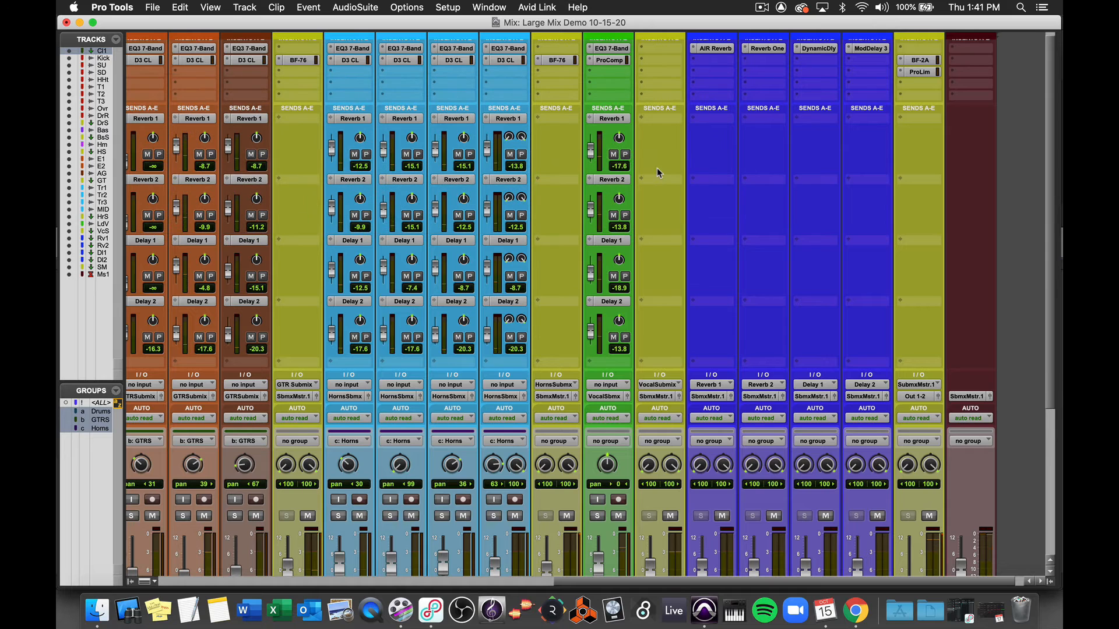
scroll(656, 168, left, 5)
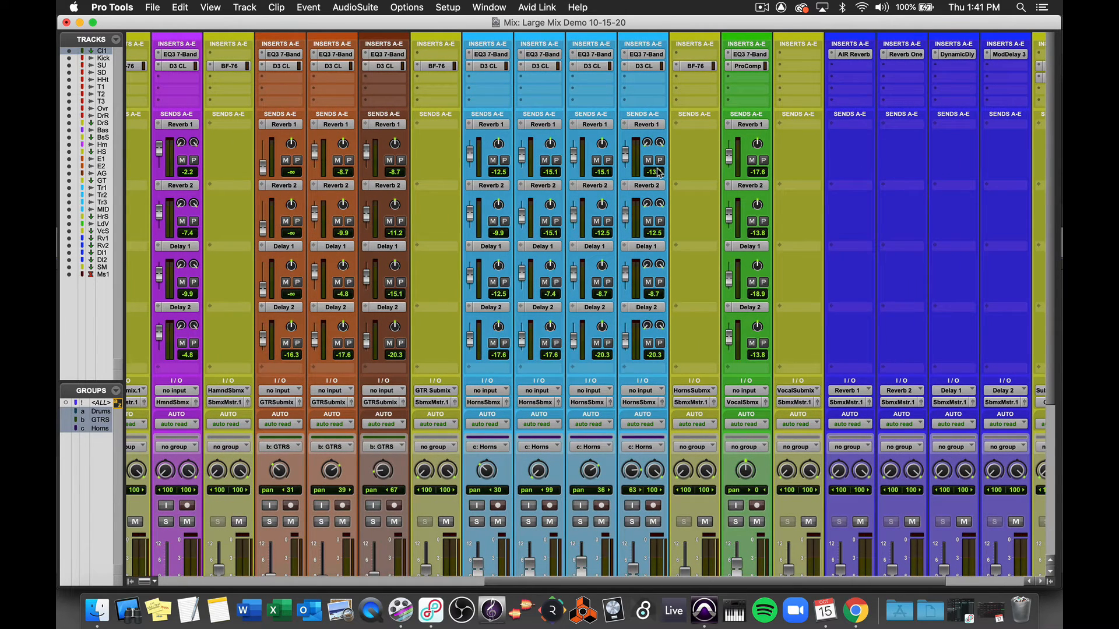
scroll(659, 172, left, 15)
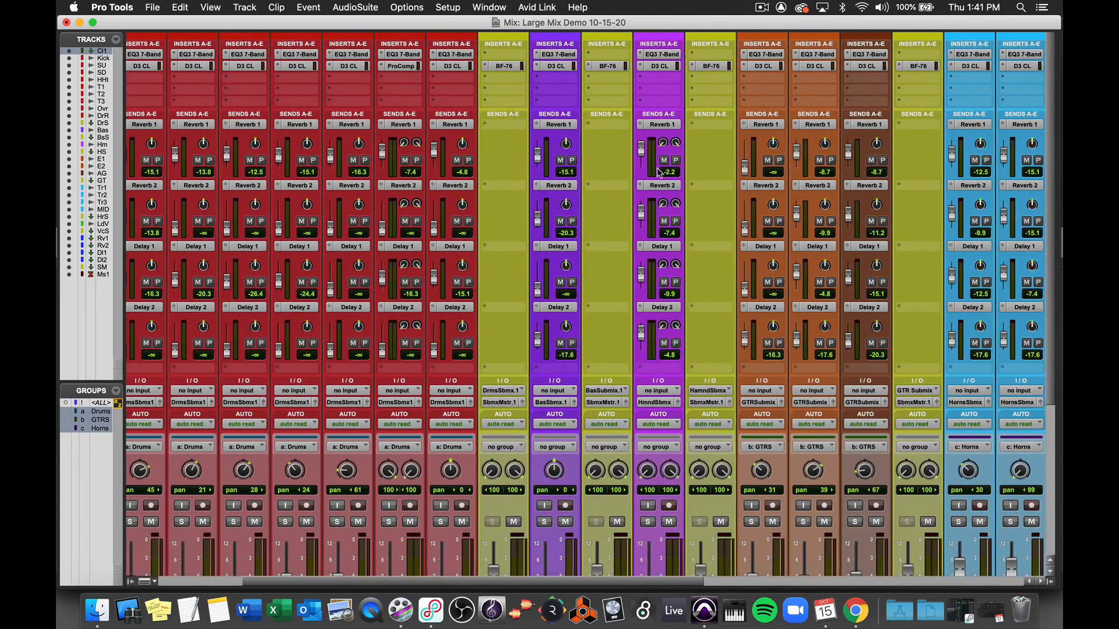
scroll(658, 172, left, 5)
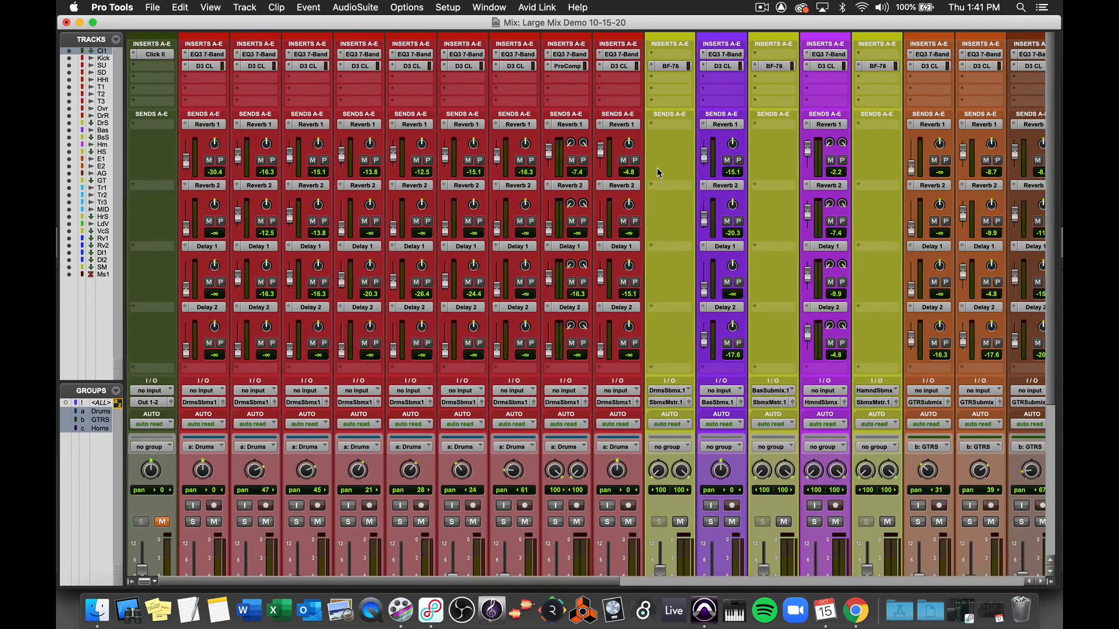
scroll(656, 167, right, 12)
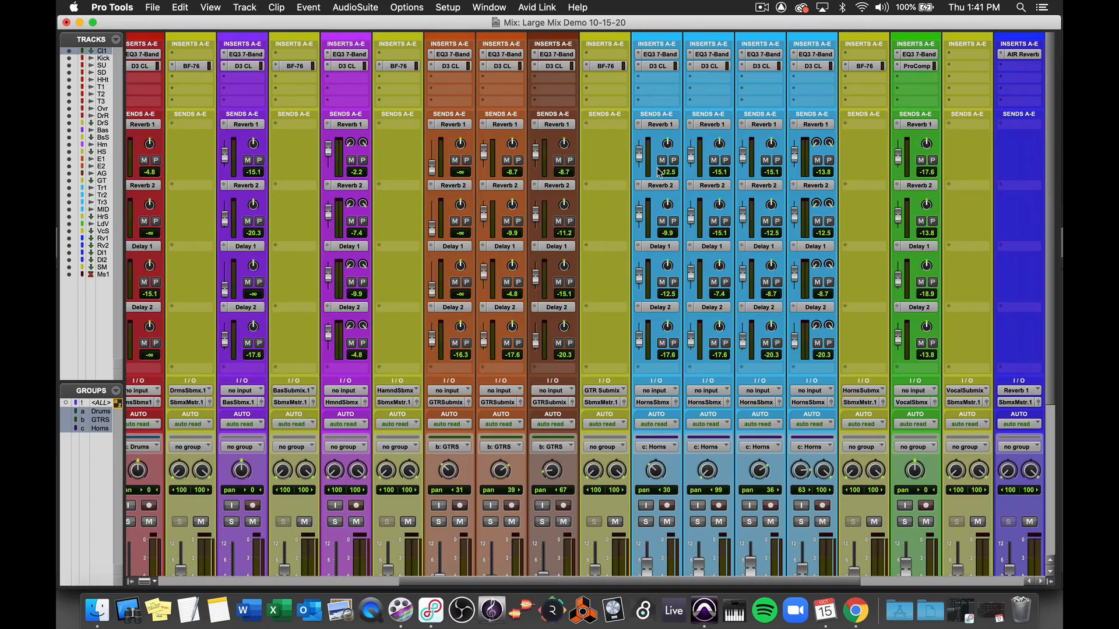
scroll(658, 171, right, 6)
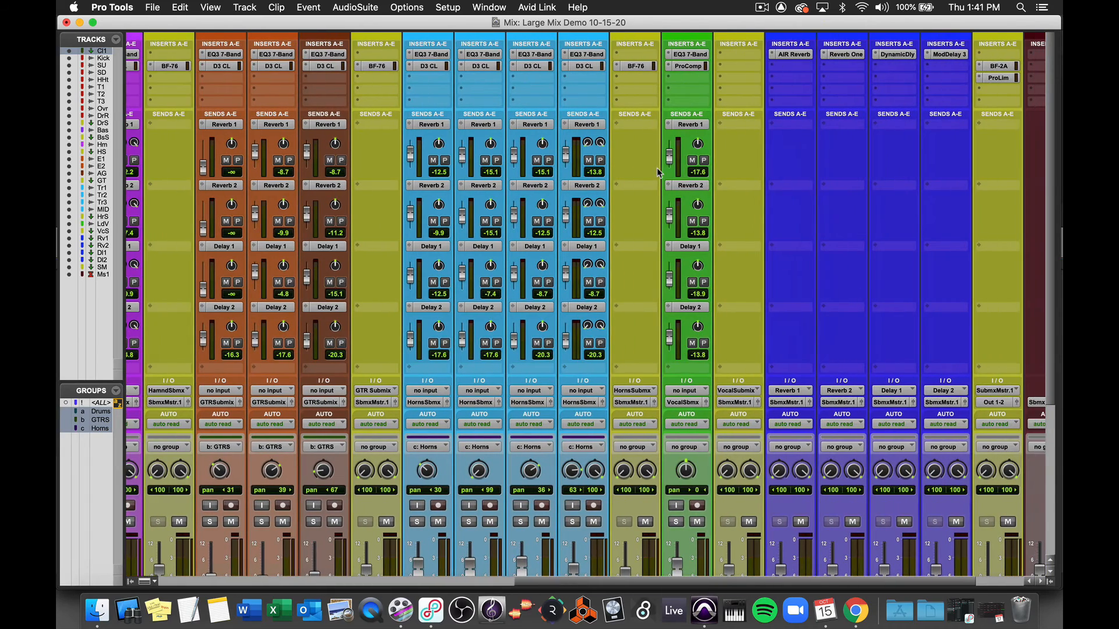
Separate the three trumpet clips at 74|2|688, just before the final horn passage, in the Edit window
key(super+equal)
scroll(657, 169, down, 8)
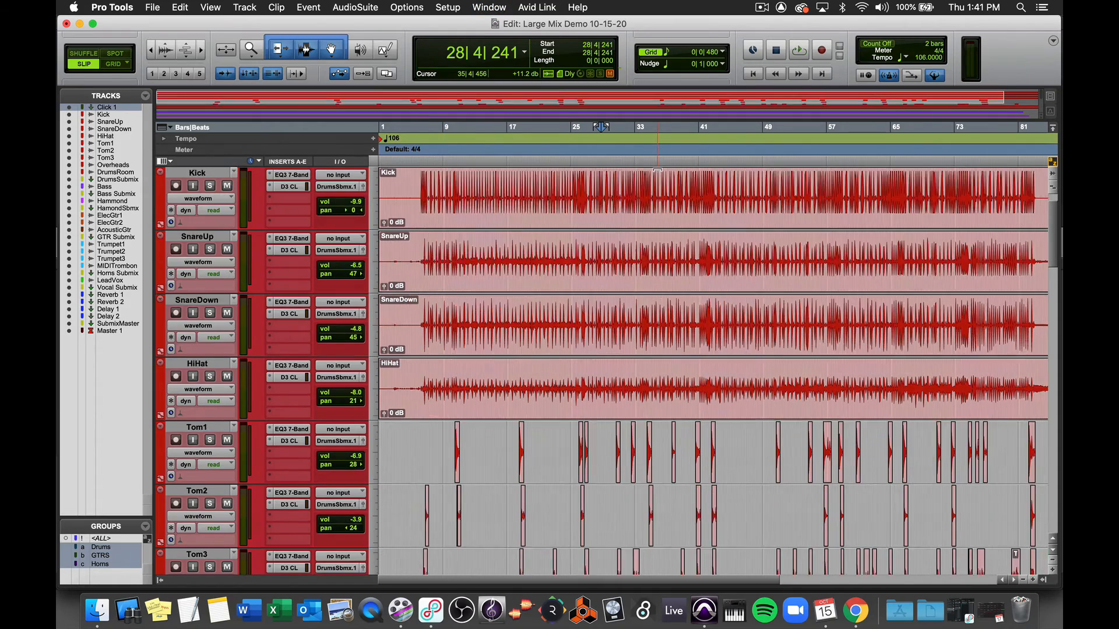
key(r)
key(r)
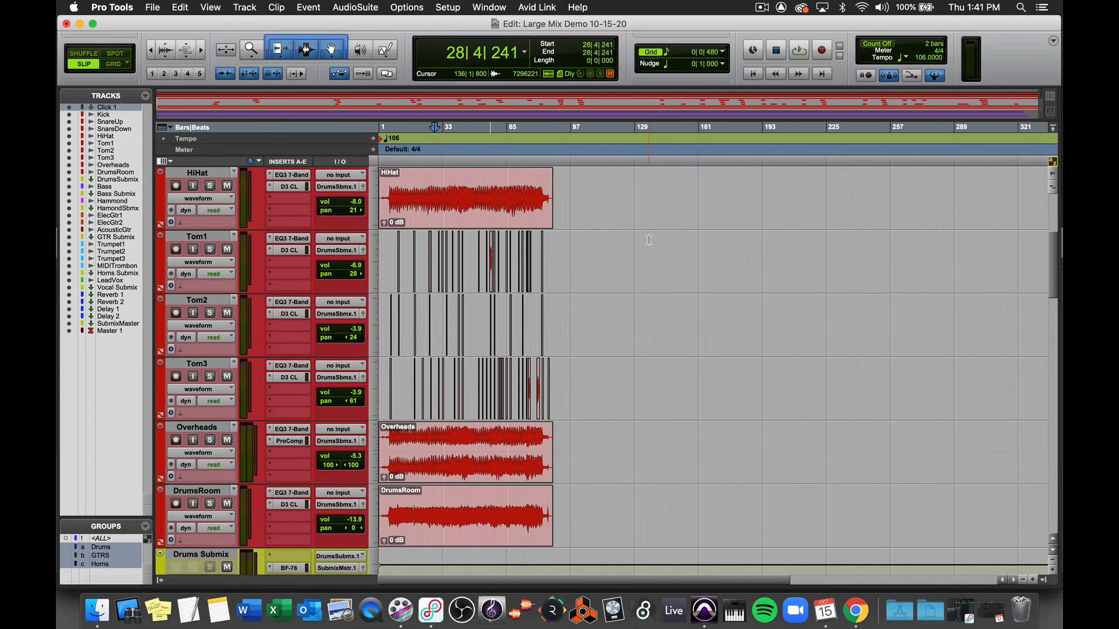
scroll(648, 240, down, 12)
scroll(648, 241, down, 9)
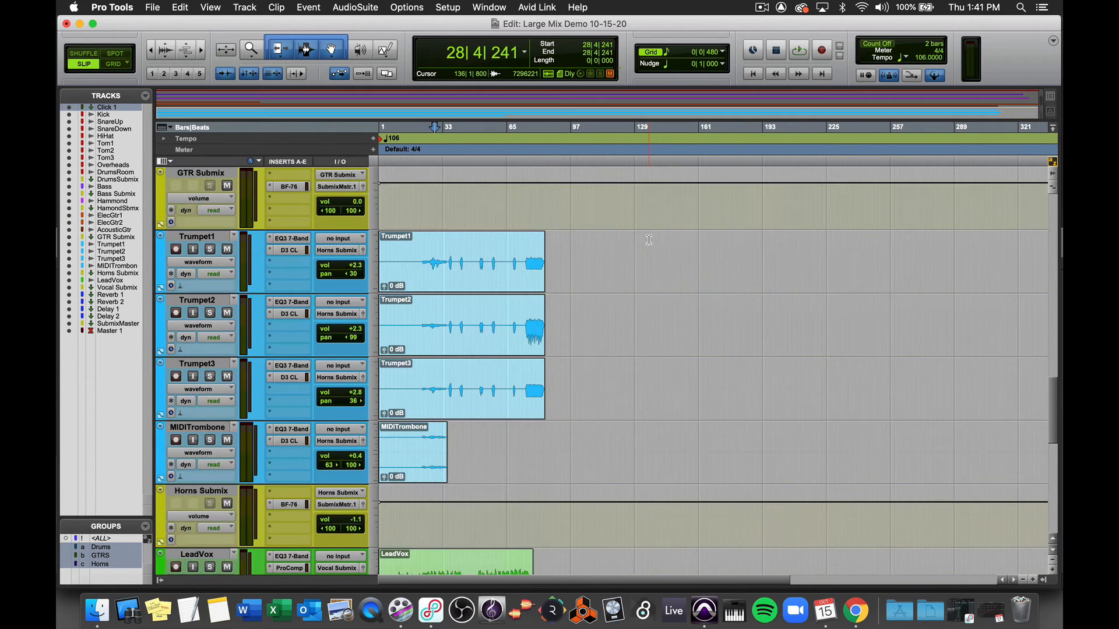
click(514, 263)
key(t)
key(t)
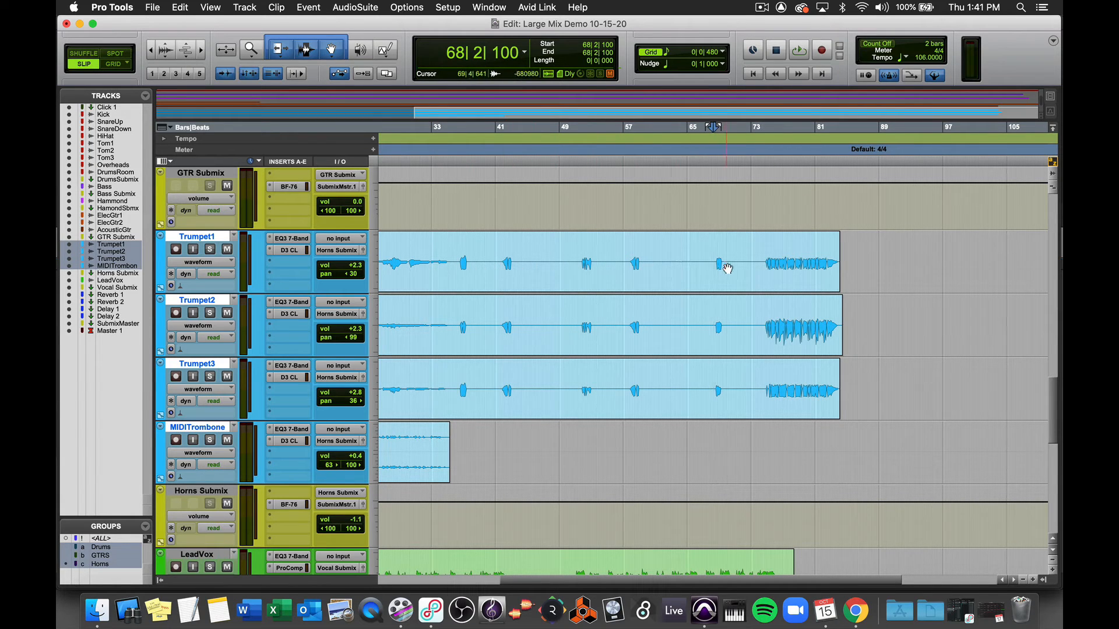
click(765, 260)
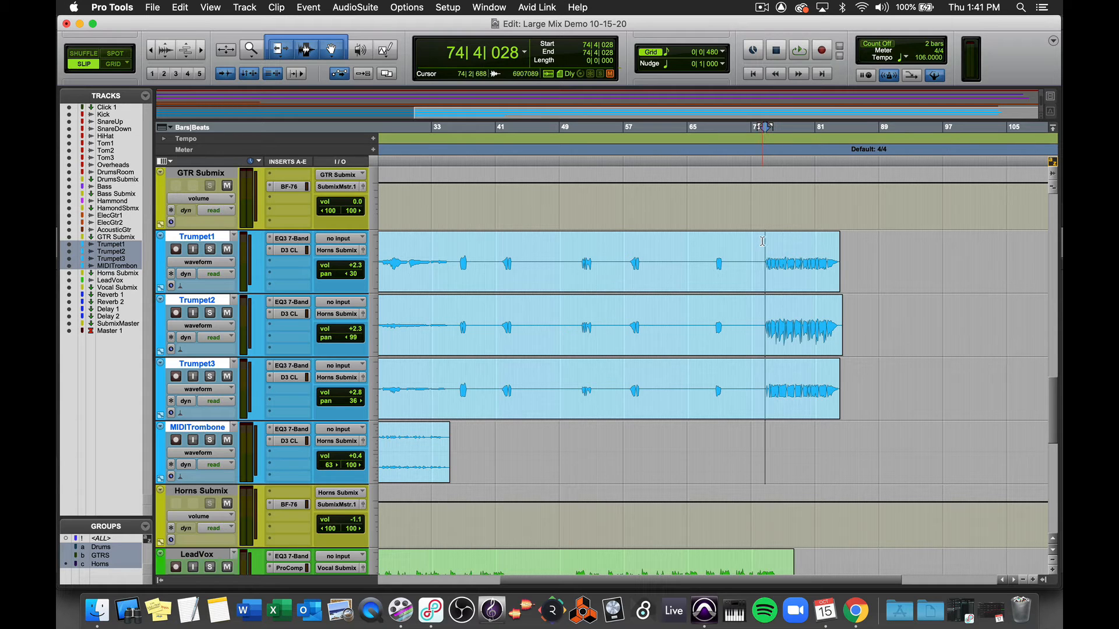
click(762, 259)
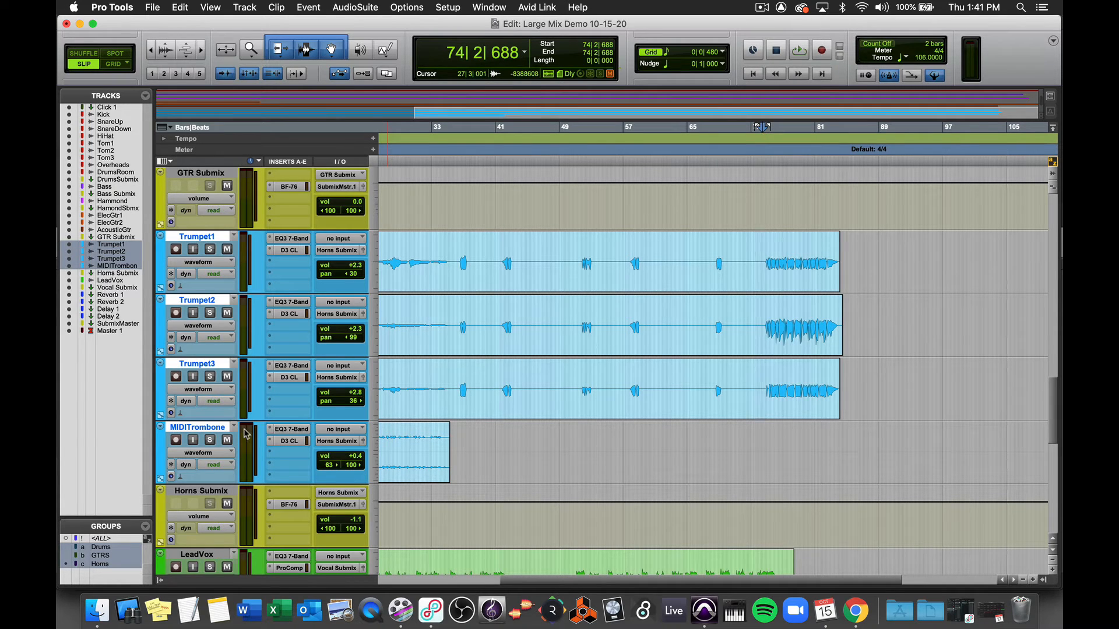
key(super+e)
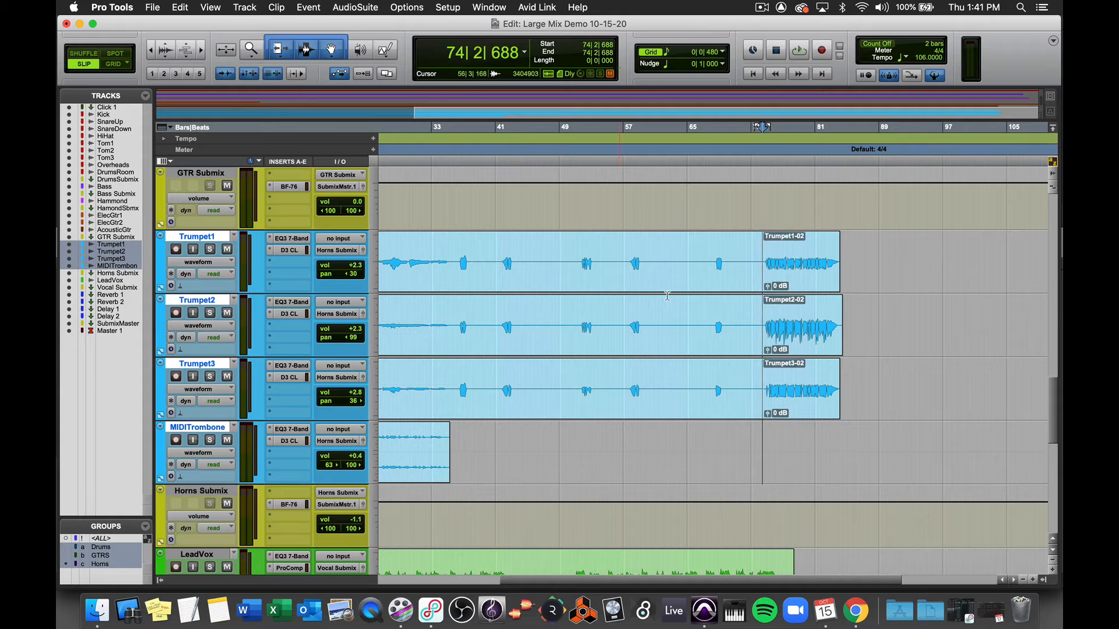
Set the clip gain of the final trumpet clips to -0.9 dB on Trumpet1 and -6.6 dB on Trumpet2 and Trumpet3
drag(768, 285, 769, 286)
drag(767, 351, 767, 361)
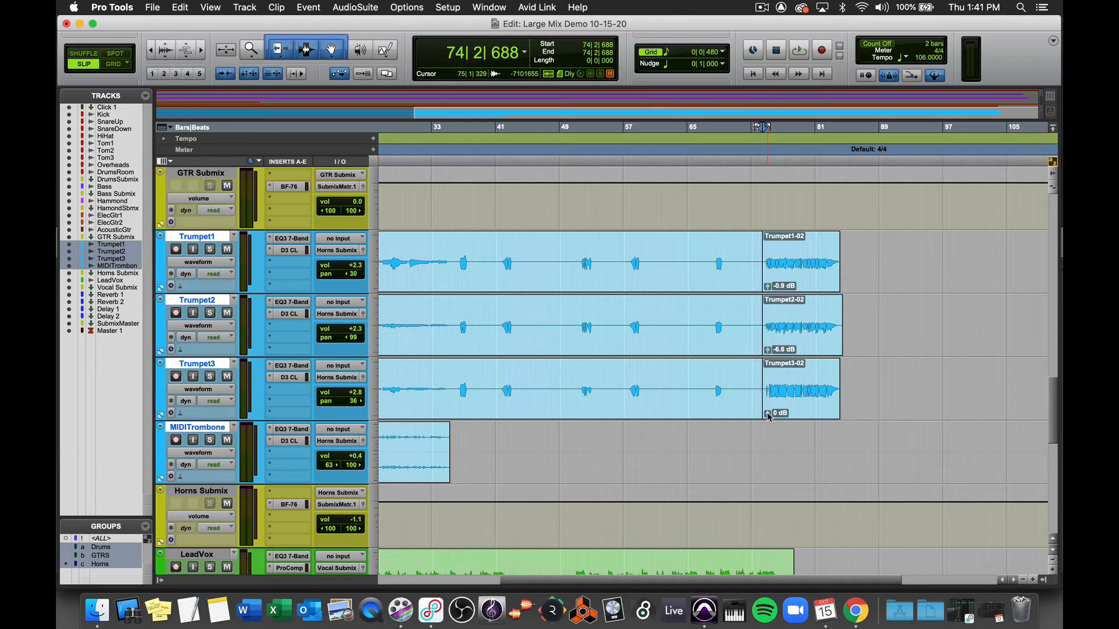
drag(767, 415, 766, 418)
Place the edit cursor in the lead vocal clip at 22|4|283, where the louder phrases begin
scroll(713, 266, left, 3)
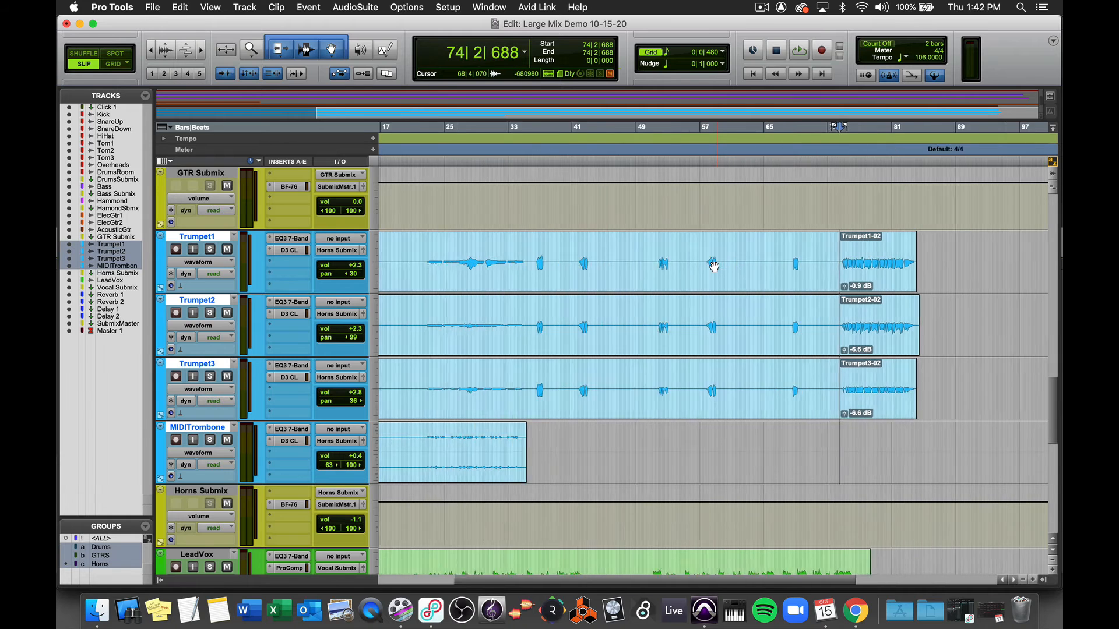
scroll(714, 266, down, 5)
scroll(714, 267, left, 2)
scroll(611, 282, left, 2)
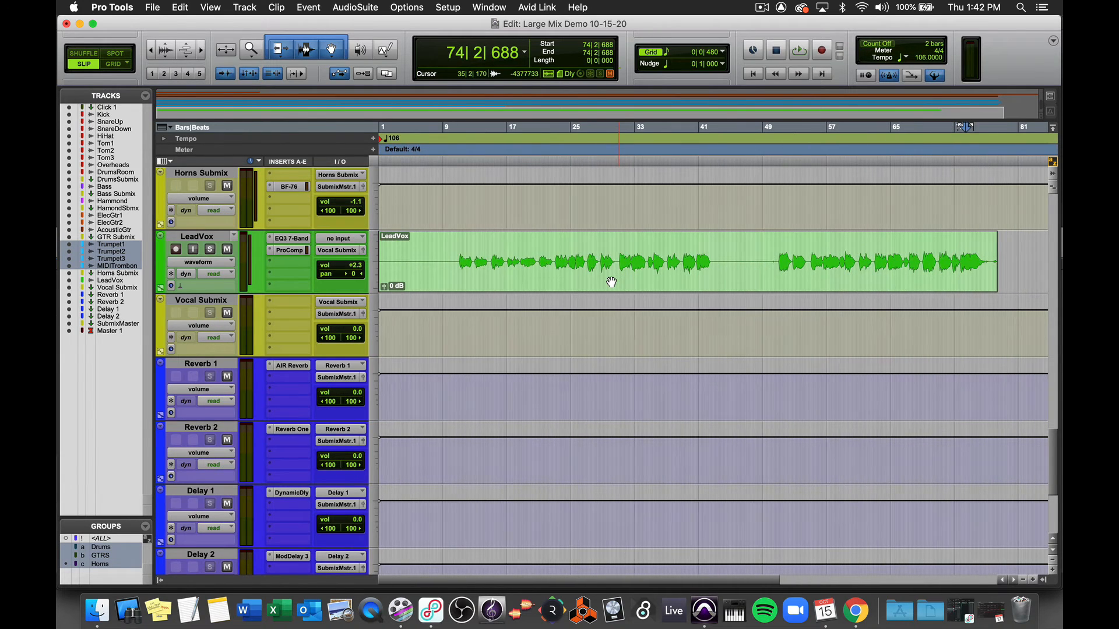
click(553, 257)
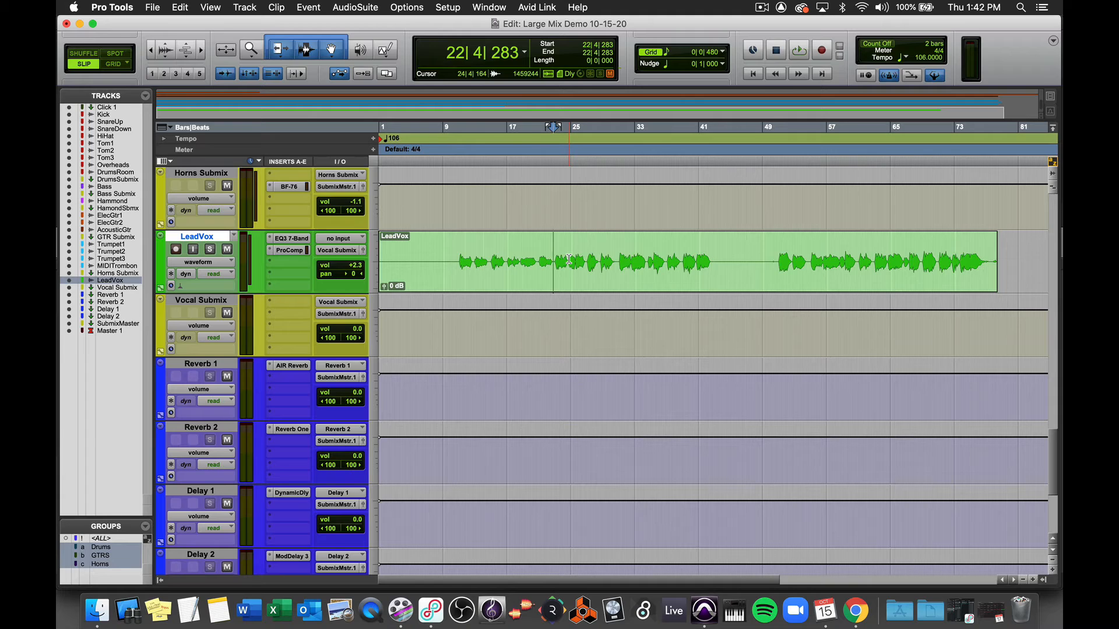
Review the inserts, sends and faders in the Mix window from the drum tracks through to the effects returns and master track
key(super+equal)
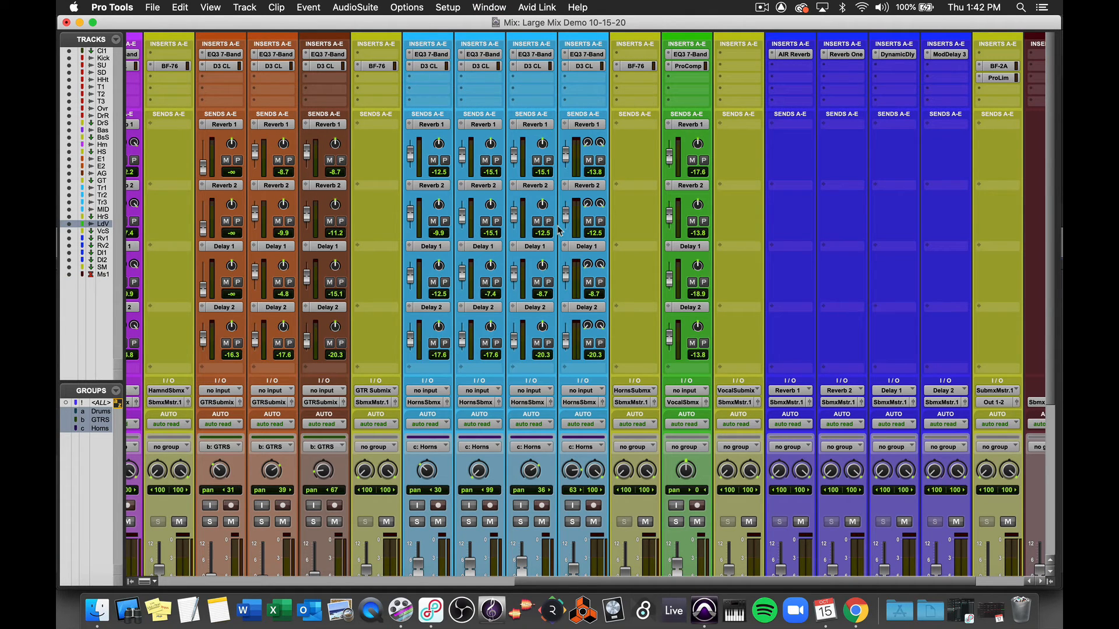
scroll(559, 231, right, 3)
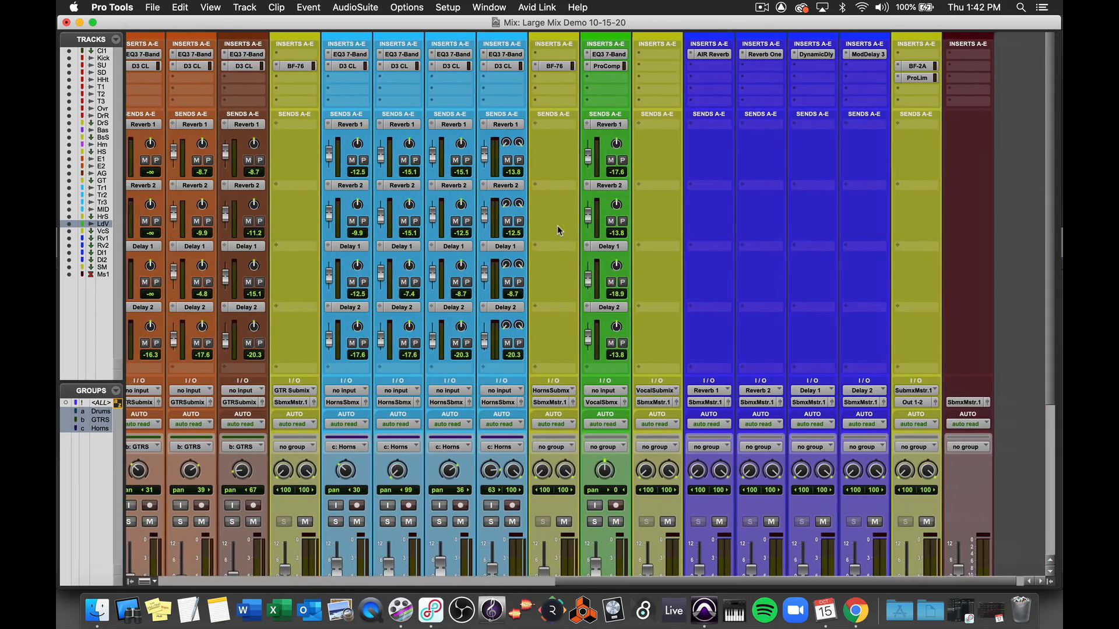
scroll(559, 230, left, 1)
scroll(558, 230, left, 20)
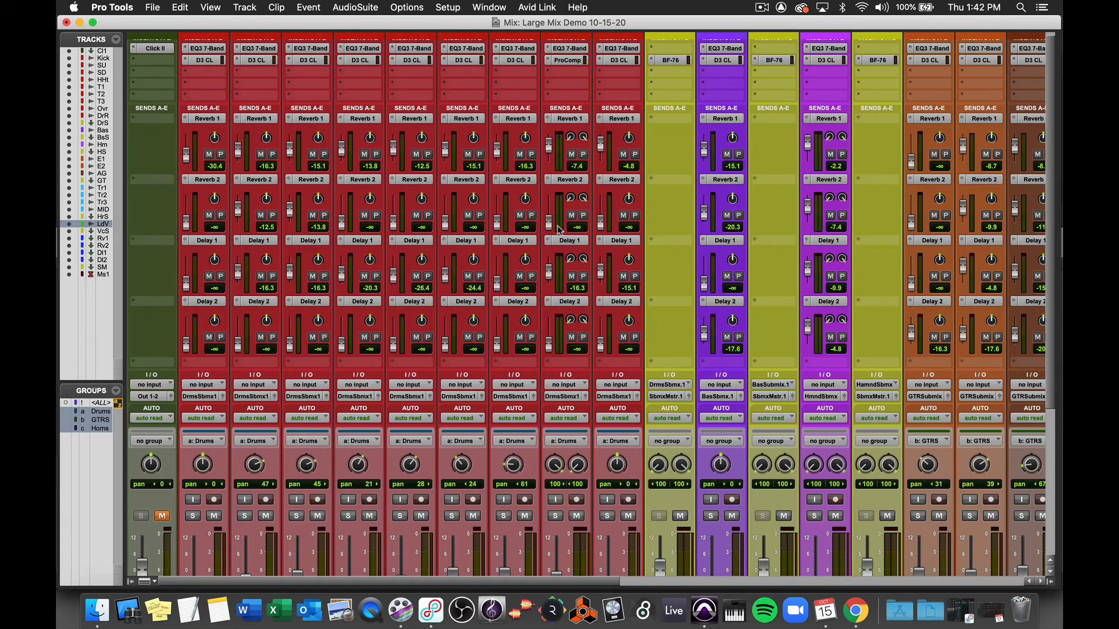
scroll(558, 230, up, 1)
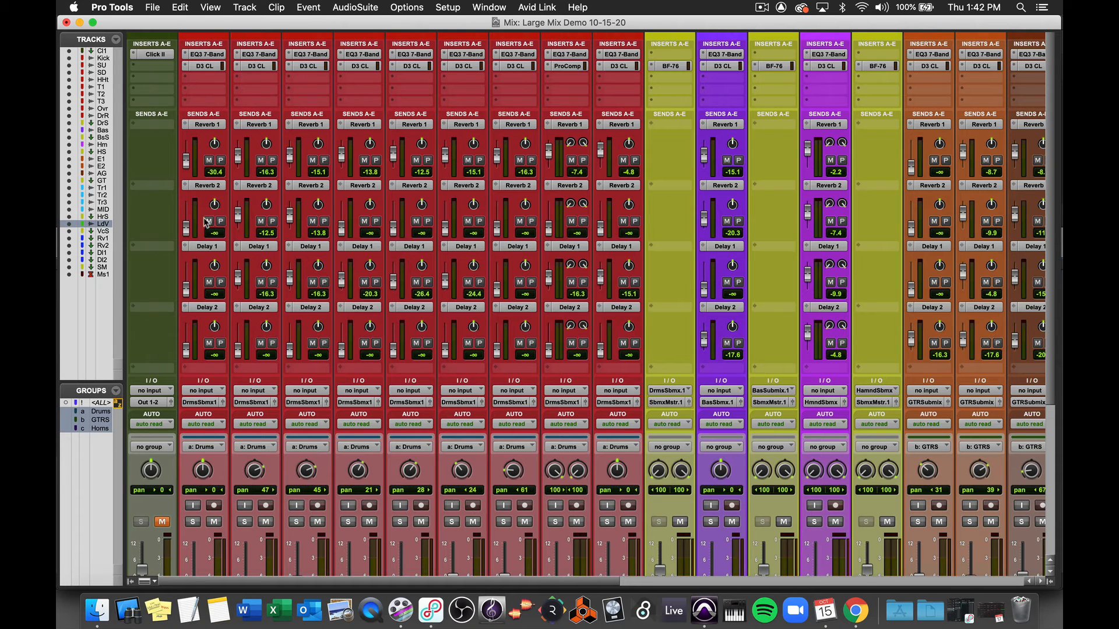
click(262, 102)
click(94, 475)
scroll(466, 355, right, 4)
scroll(466, 355, down, 1)
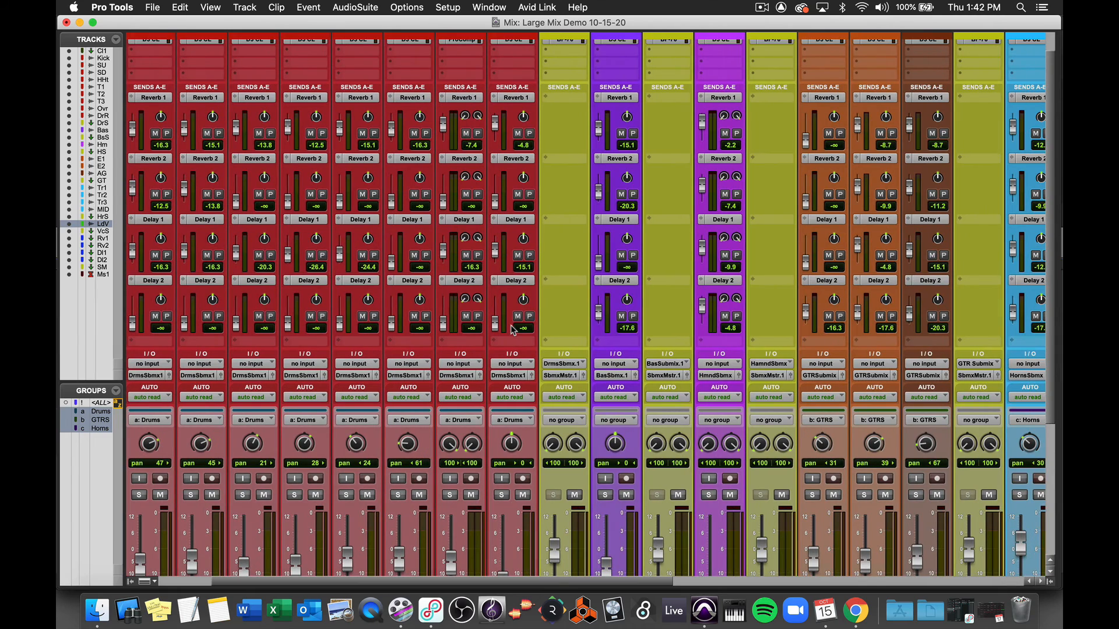
scroll(512, 330, right, 10)
scroll(512, 330, up, 1)
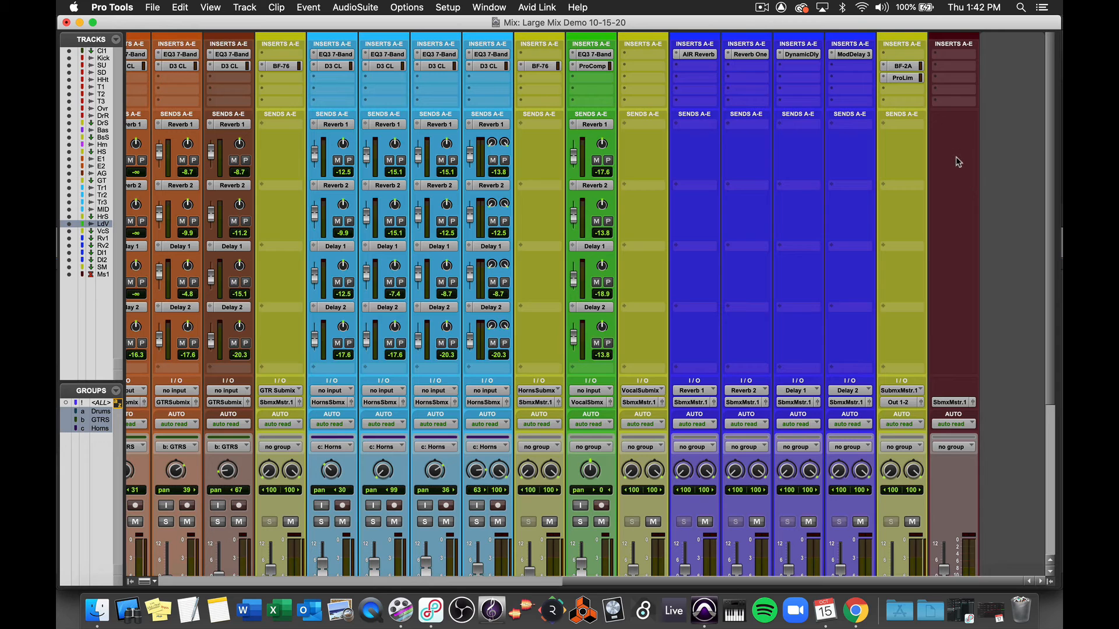
scroll(957, 163, down, 3)
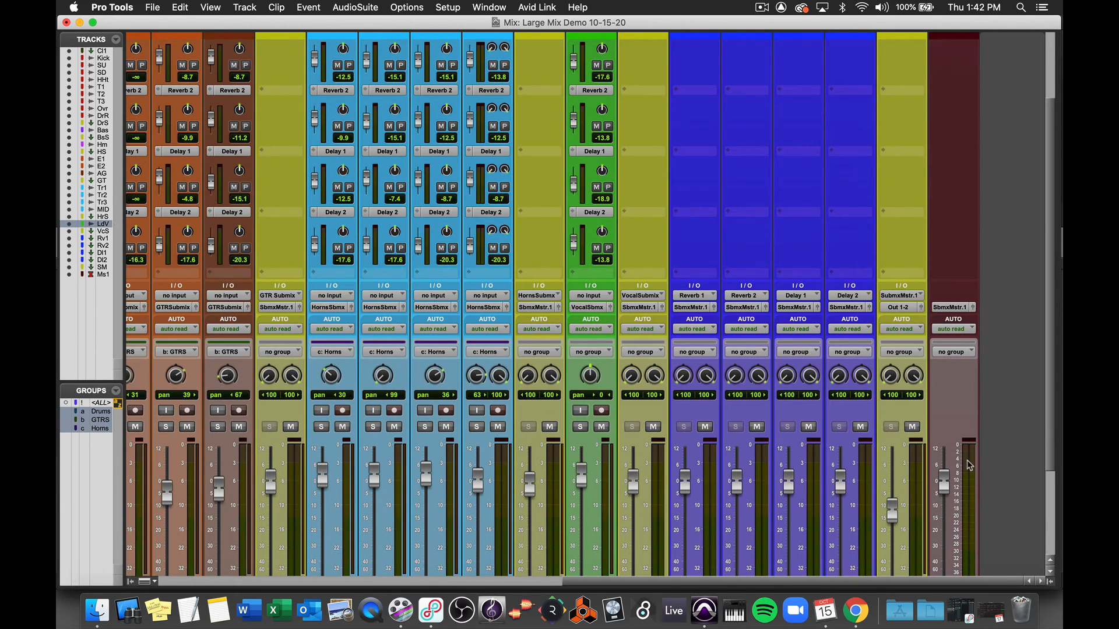
Inspect the Mod Delay III settings on the Delay 2 return and close the plug-in
scroll(966, 459, up, 3)
scroll(967, 459, left, 1)
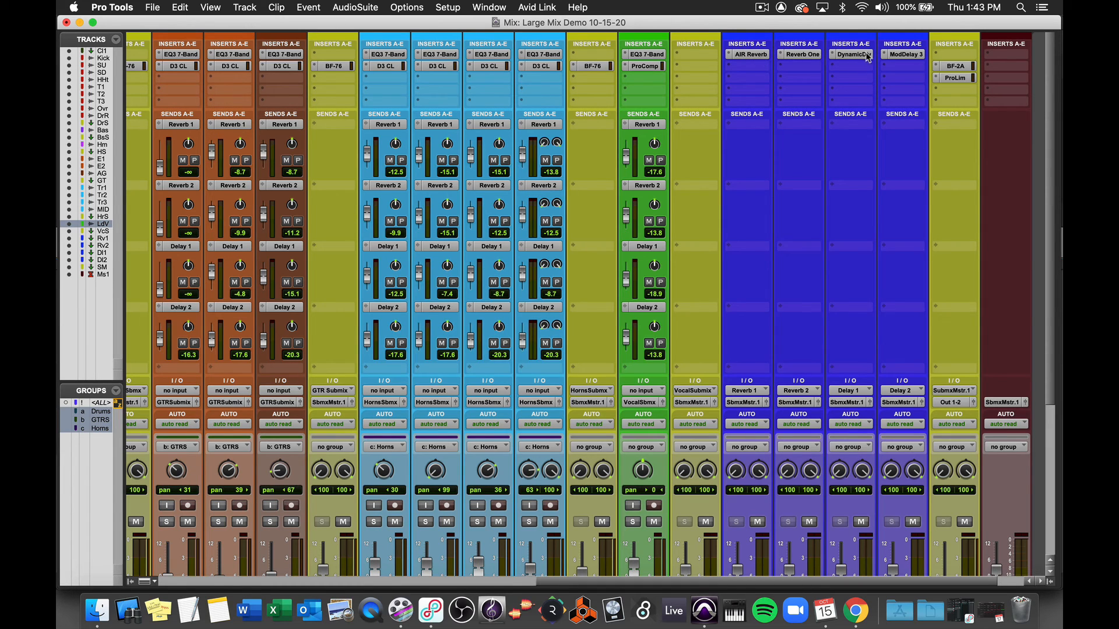
click(903, 55)
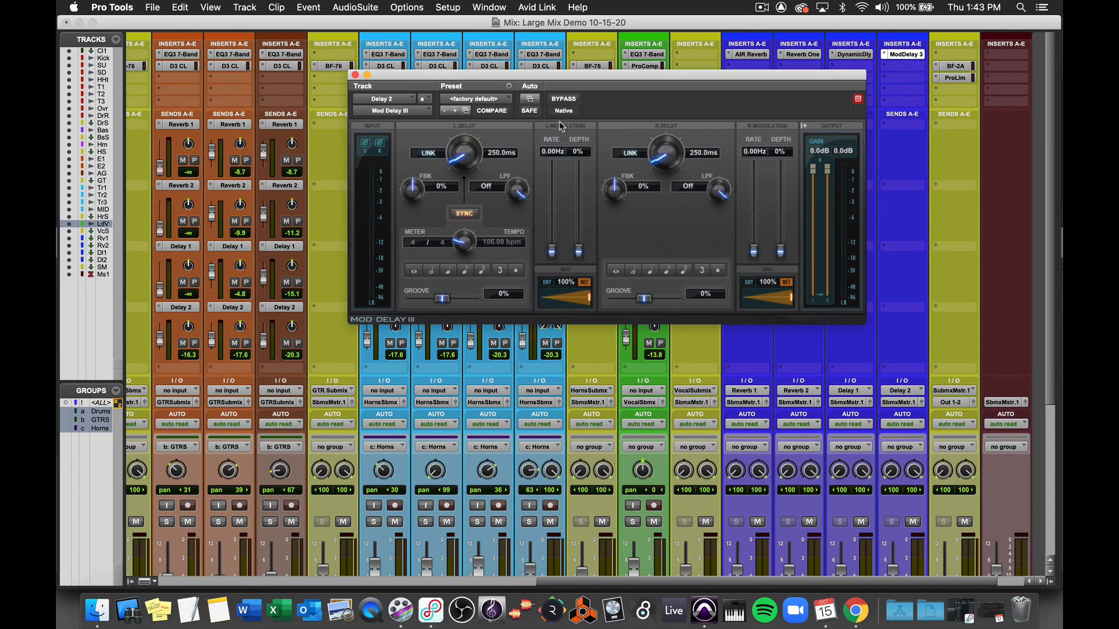
click(356, 75)
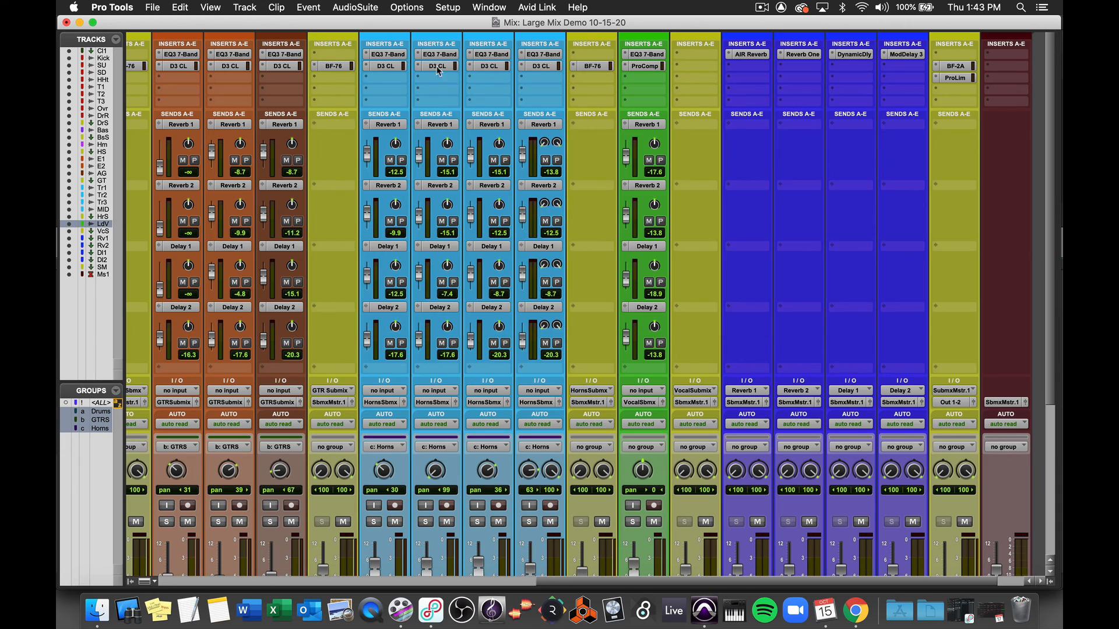